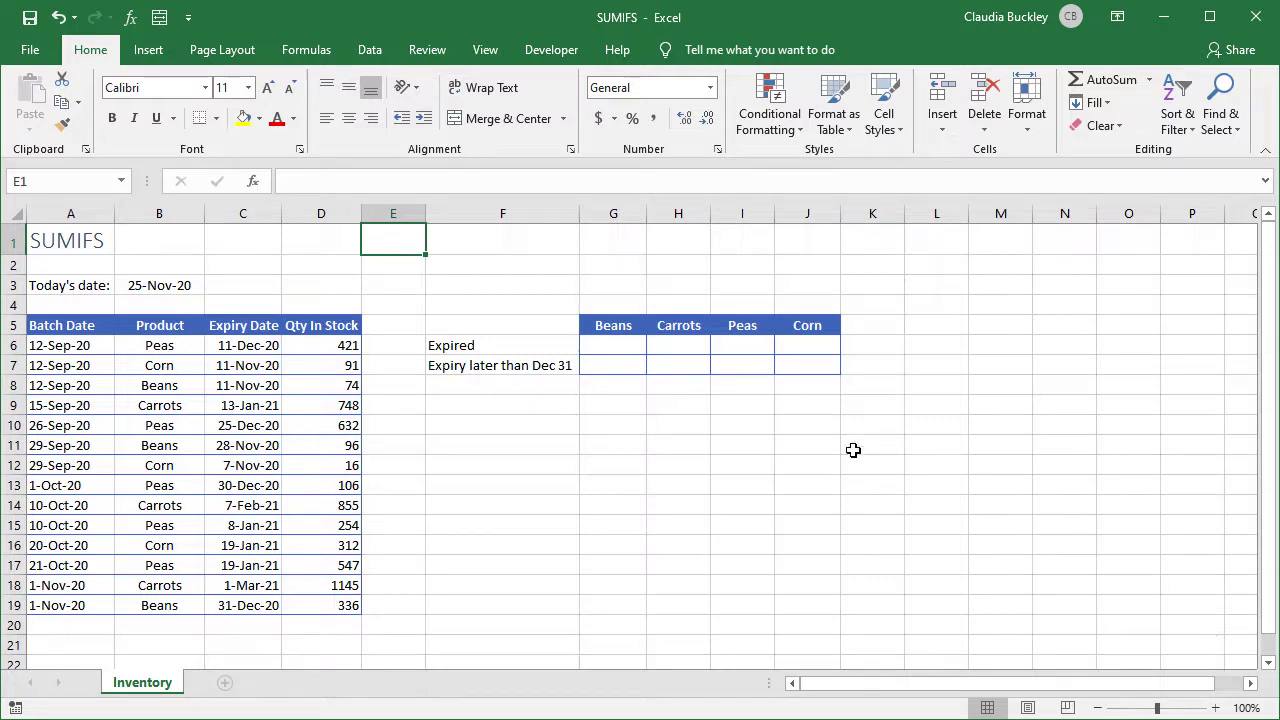
# Review the Expiry Date and Qty In Stock columns, the TODAY formula and the empty expired-stock summary table
pyautogui.click(242, 213)
pyautogui.click(304, 216)
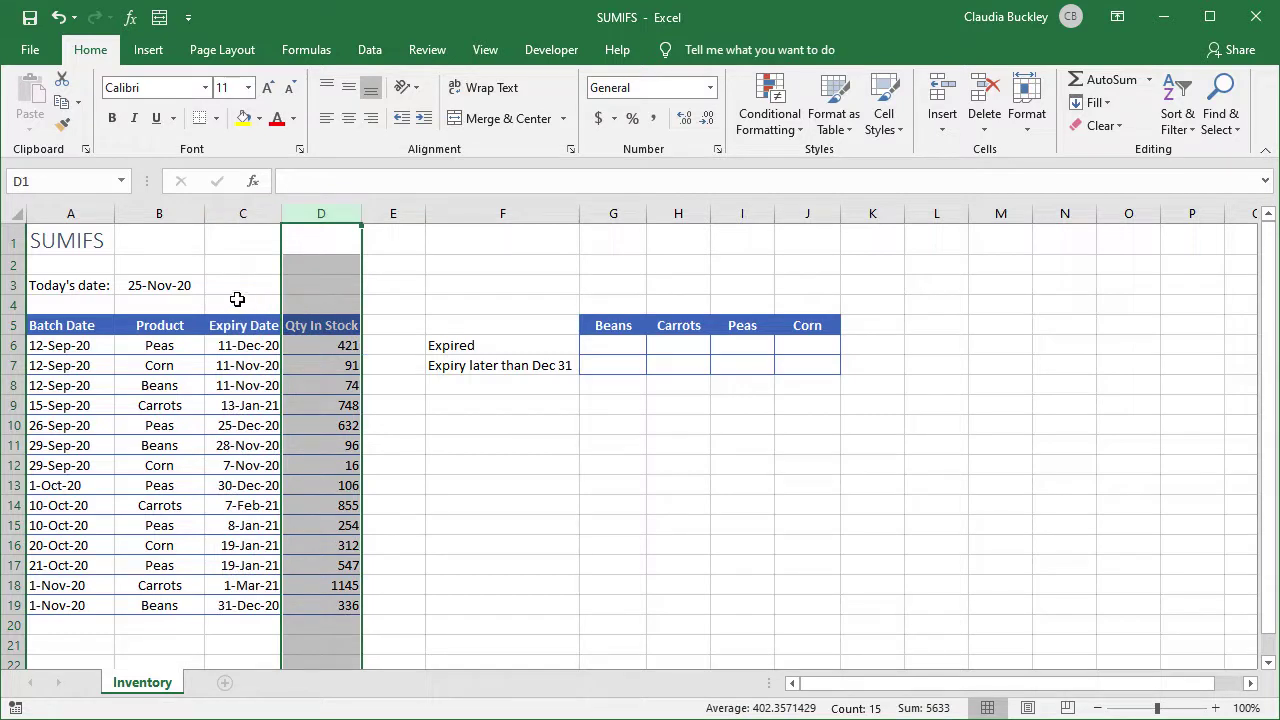
pyautogui.click(184, 287)
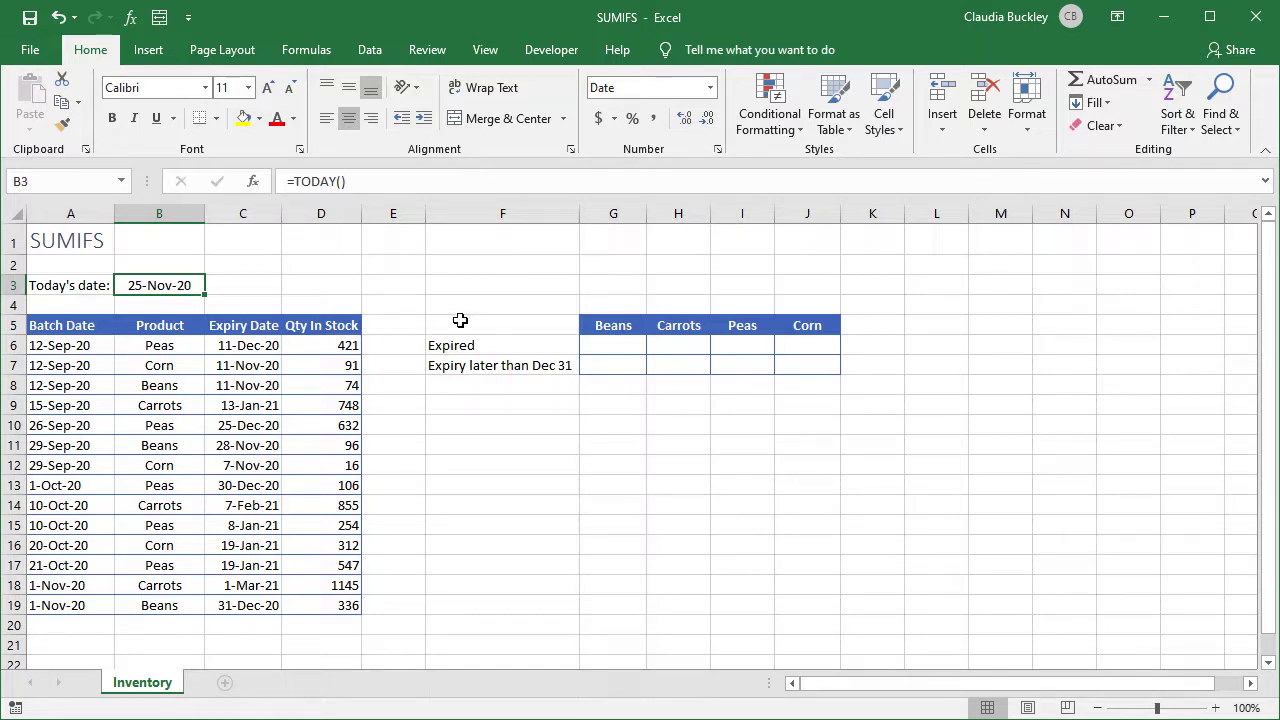
pyautogui.moveTo(460, 320); pyautogui.dragTo(815, 369)
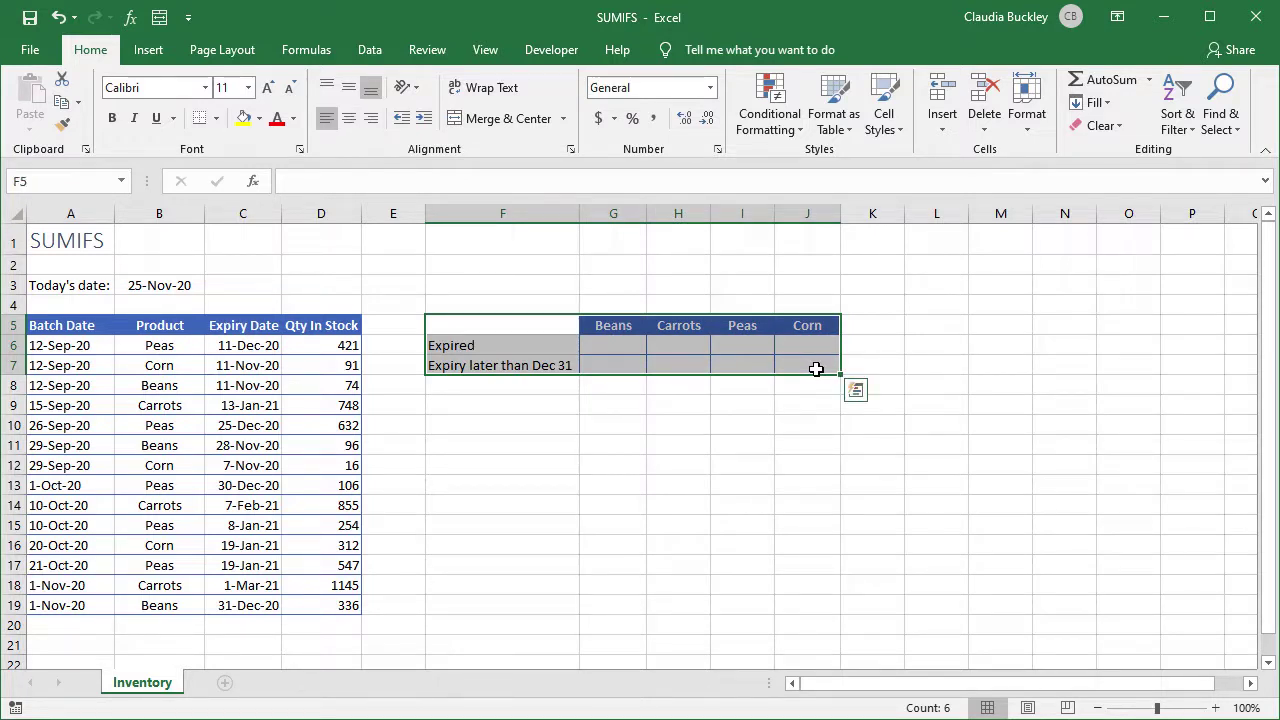
pyautogui.click(538, 344)
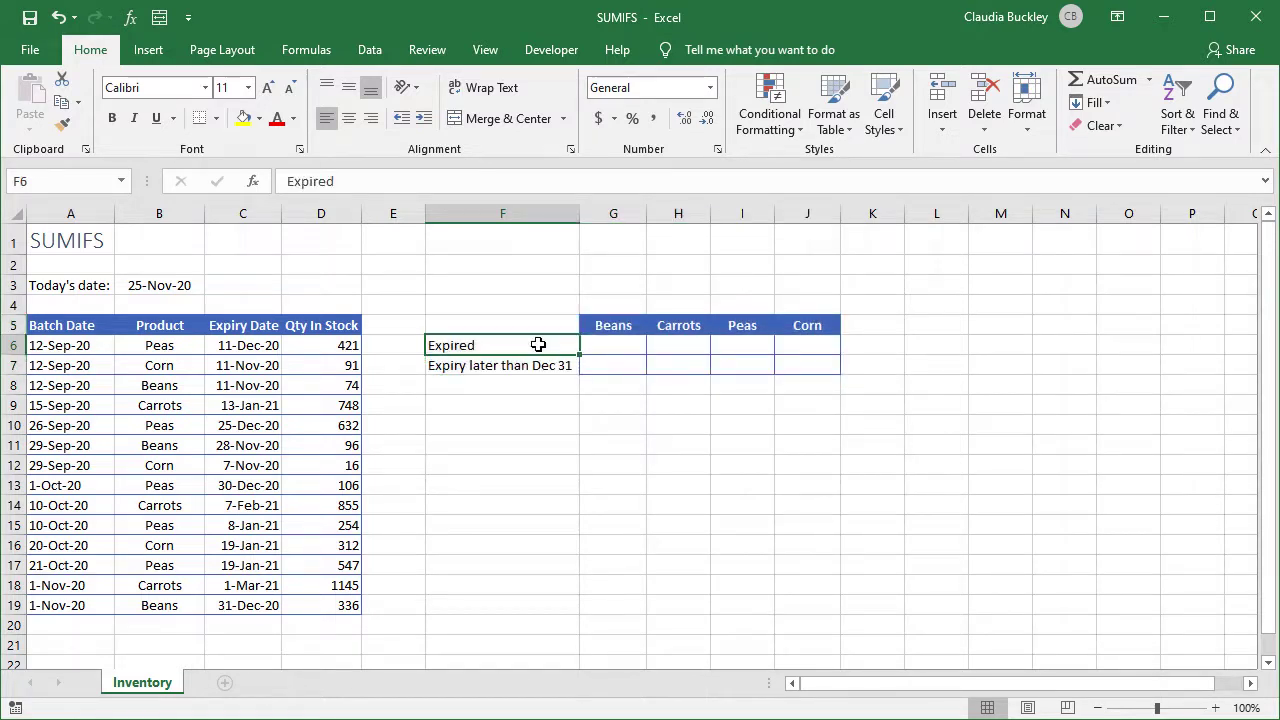
# In G6, start =SUMIFS with the locked Qty In Stock range $D$6:$D$19 as sum range
pyautogui.click(612, 345)
pyautogui.press('F2')
pyautogui.write('=sumifs')
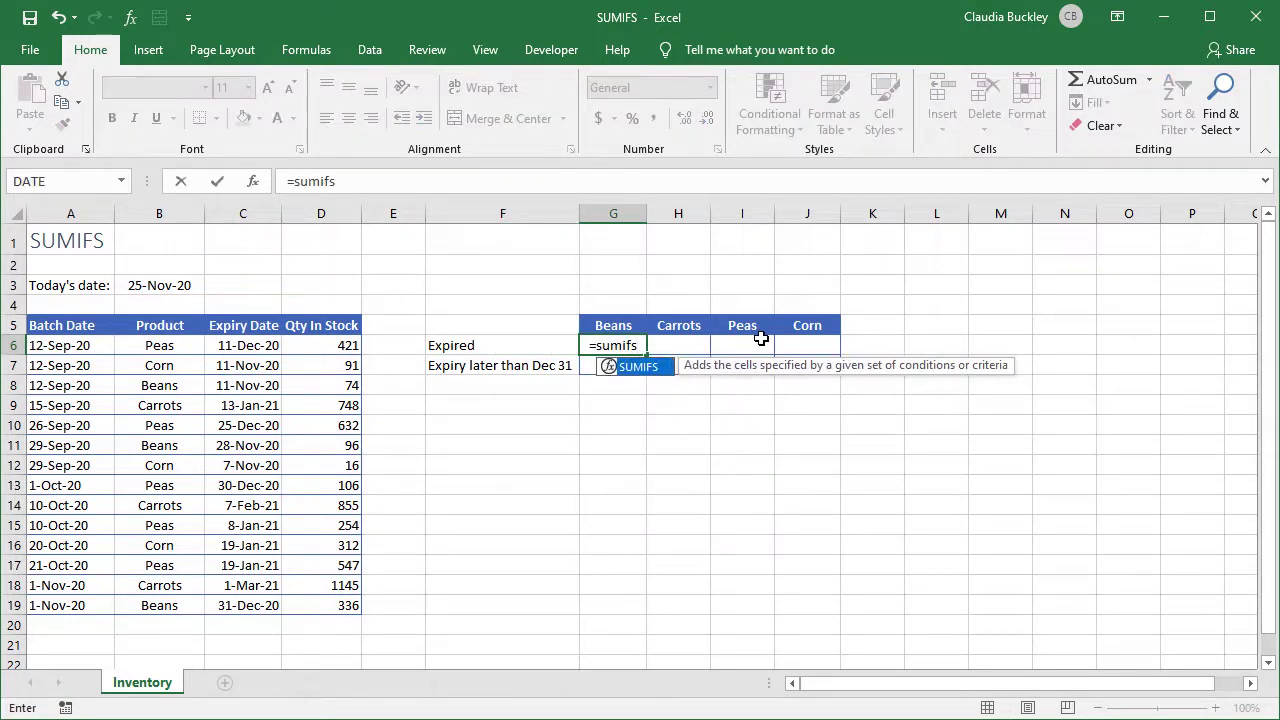
pyautogui.write('(')
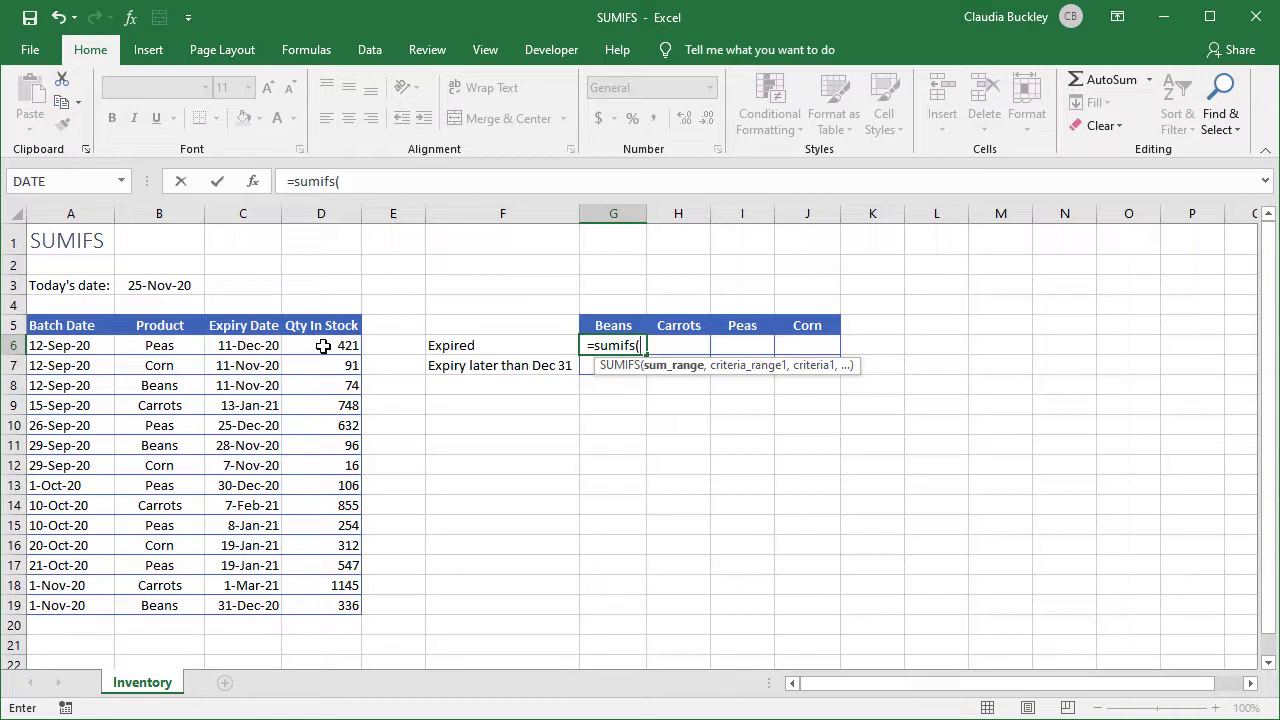
pyautogui.moveTo(323, 345); pyautogui.dragTo(332, 599)
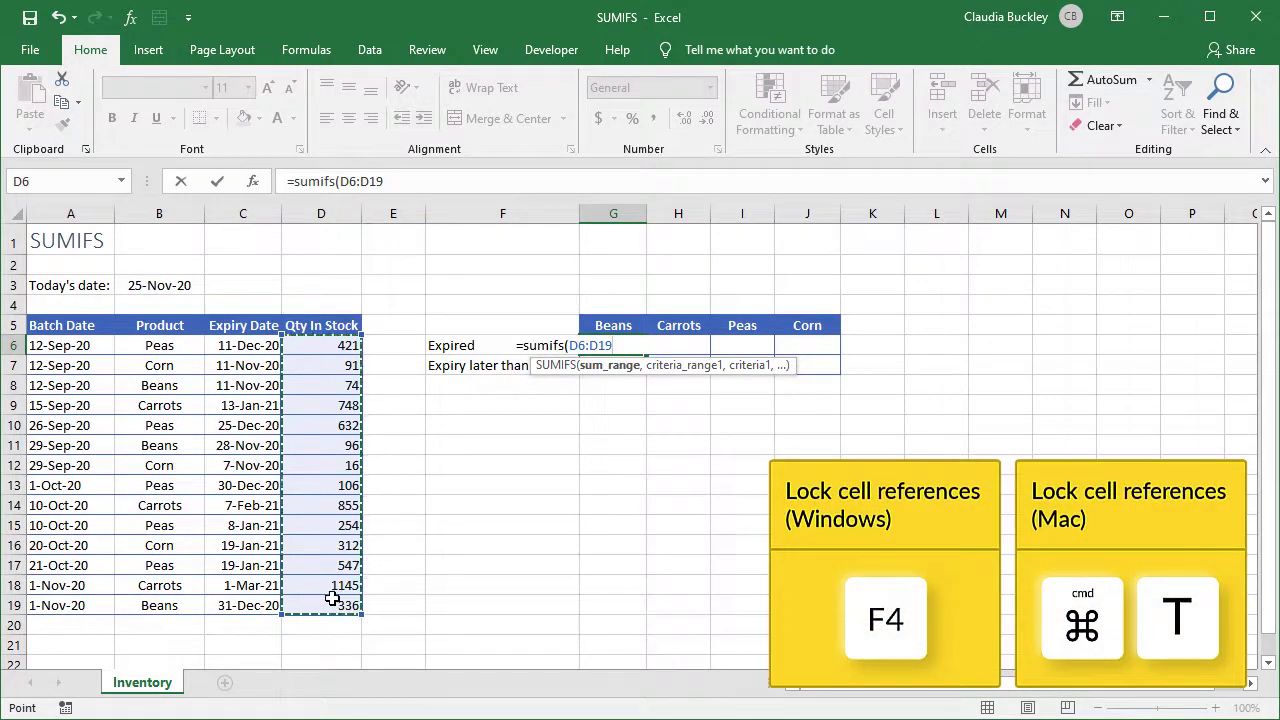
pyautogui.press('F4')
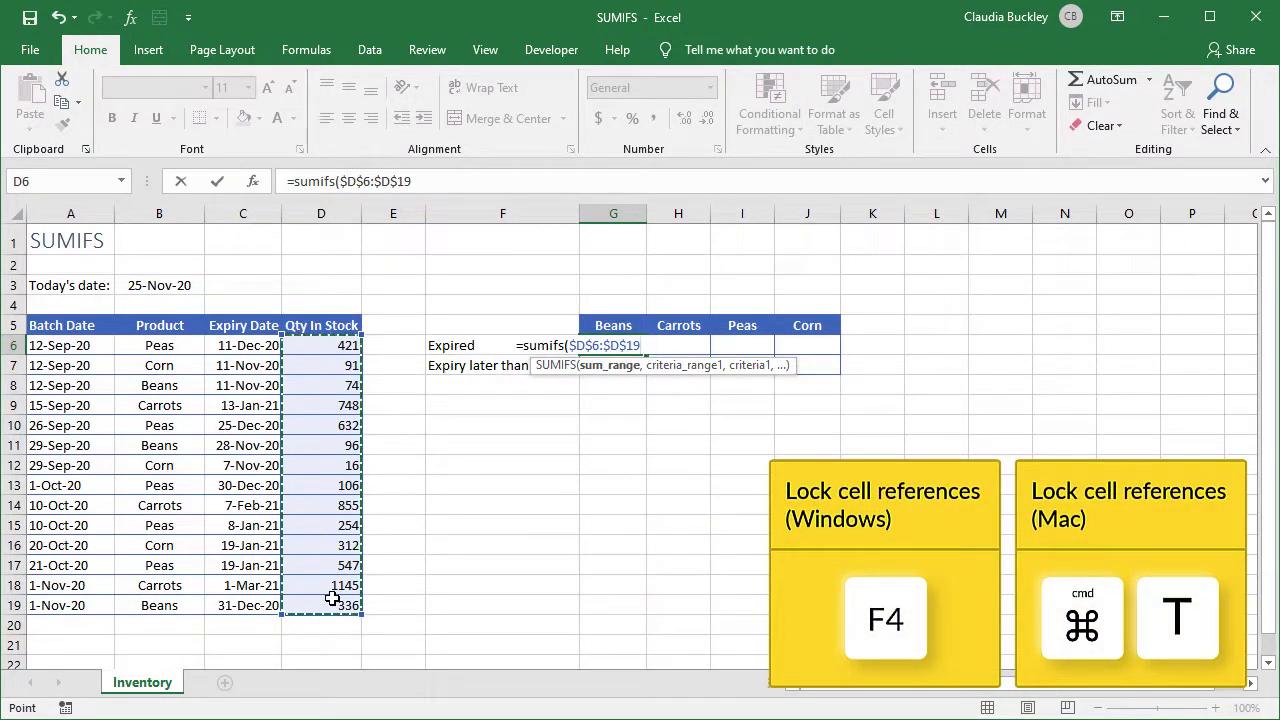
pyautogui.write(',')
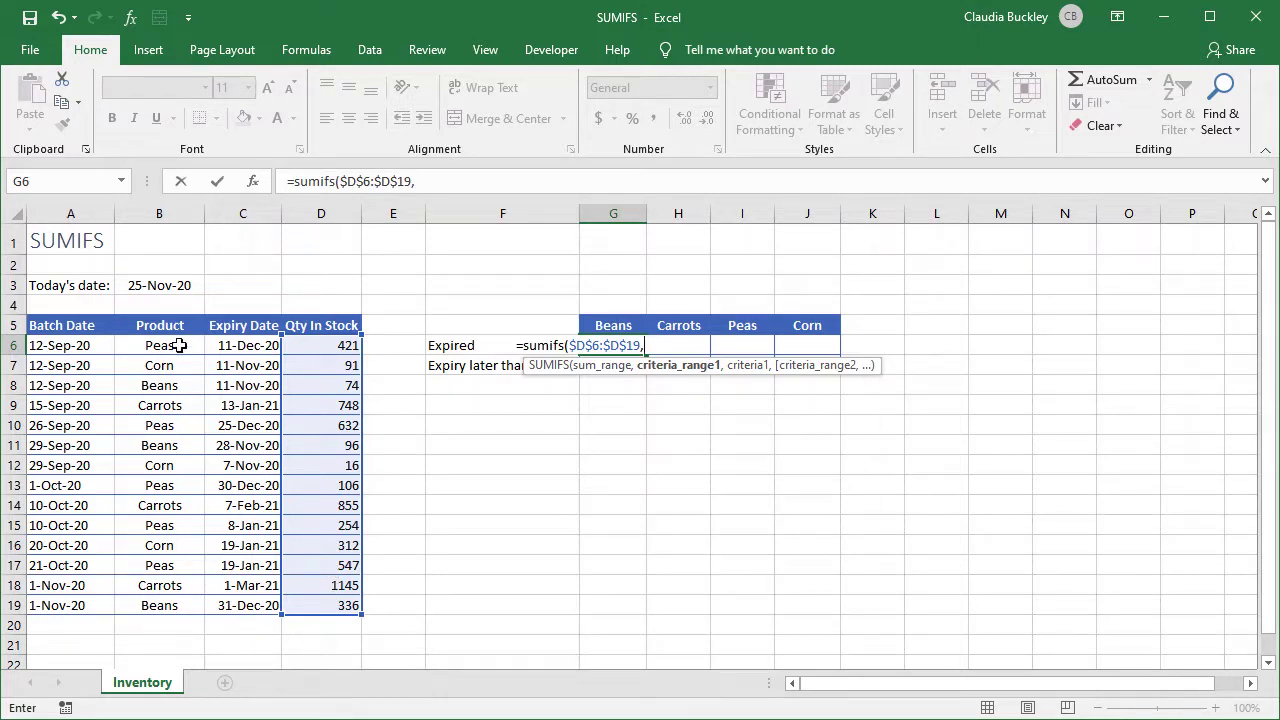
# Add the locked Product range $B$6:$B$19 as criteria range, matched against the Beans heading G5
pyautogui.moveTo(182, 346); pyautogui.dragTo(165, 606)
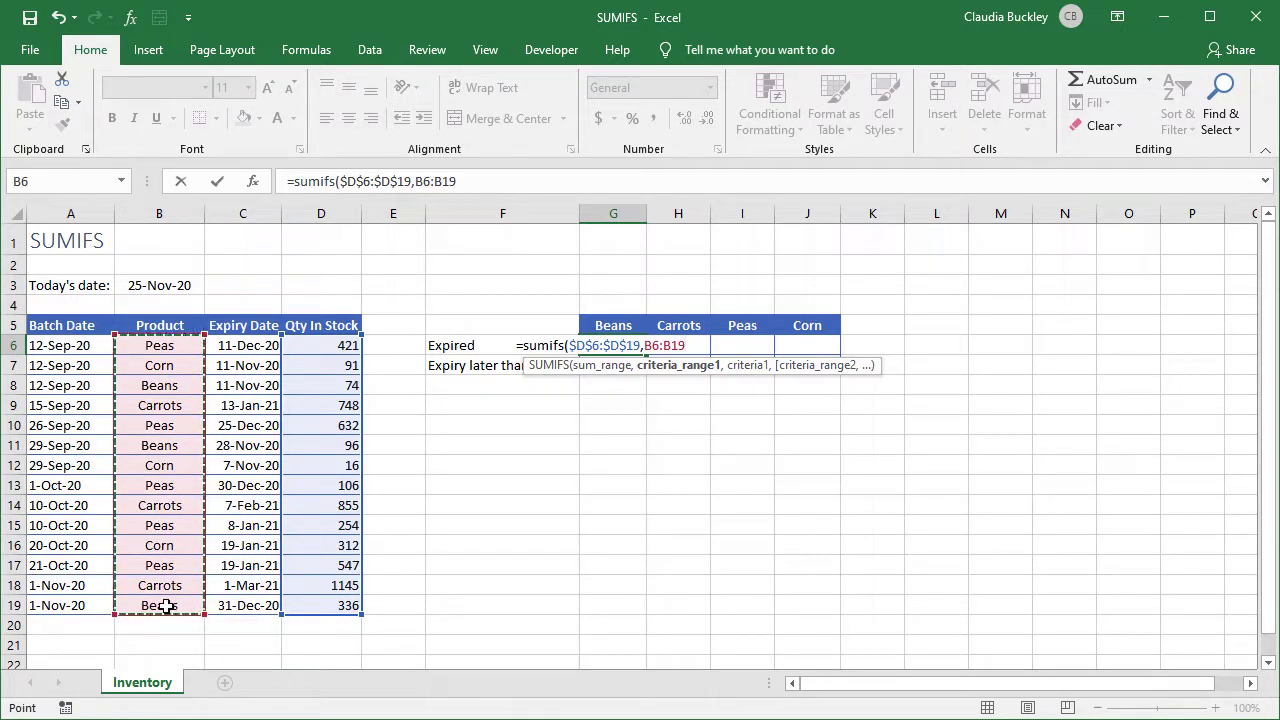
pyautogui.press('F4')
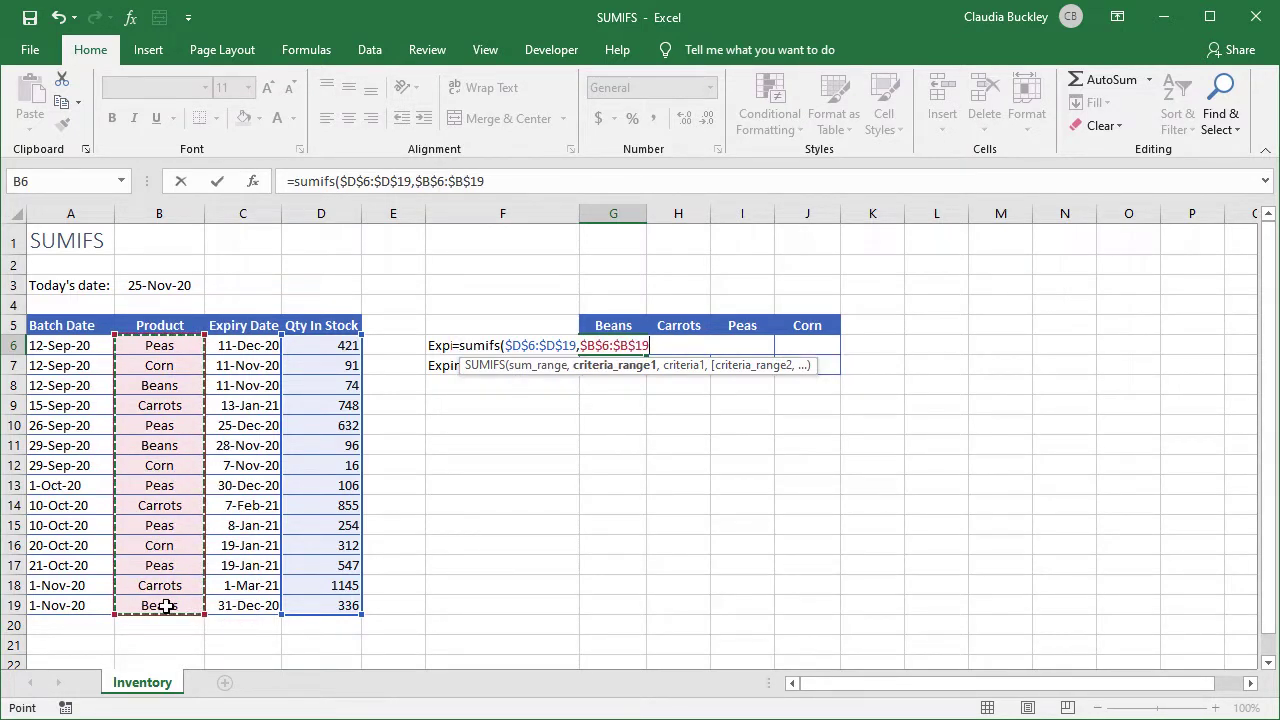
pyautogui.write(',')
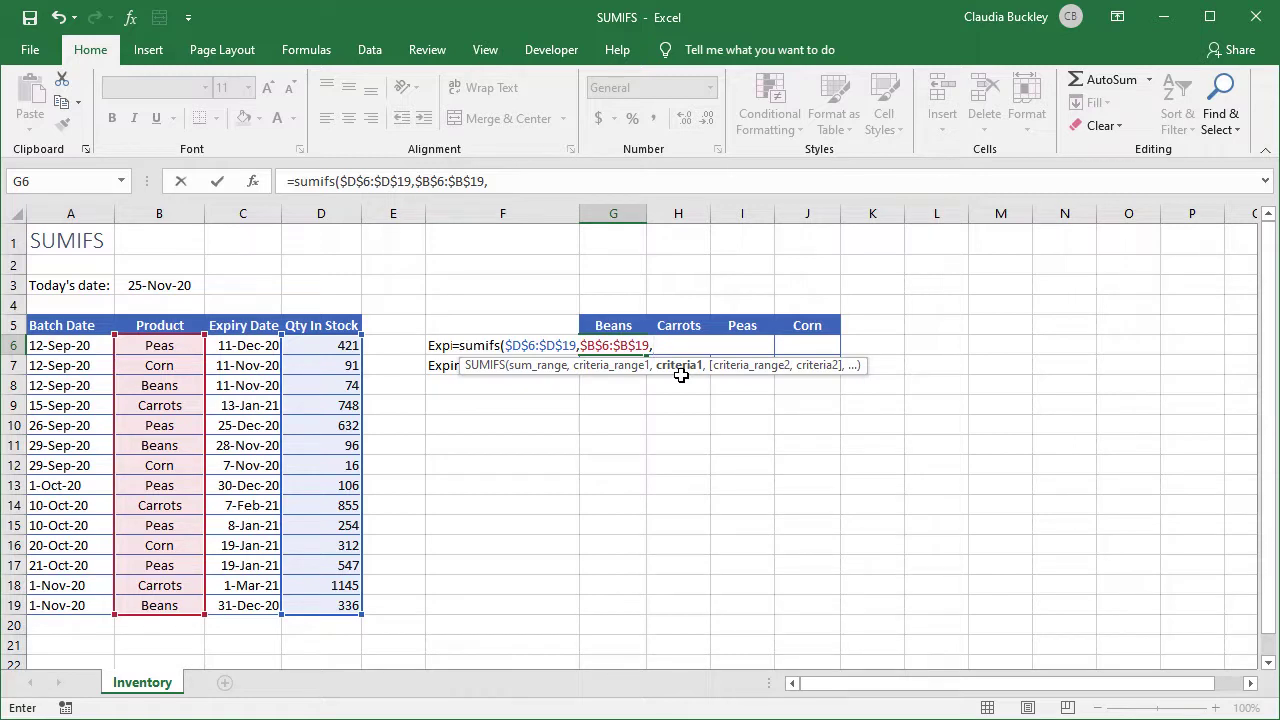
pyautogui.click(607, 324)
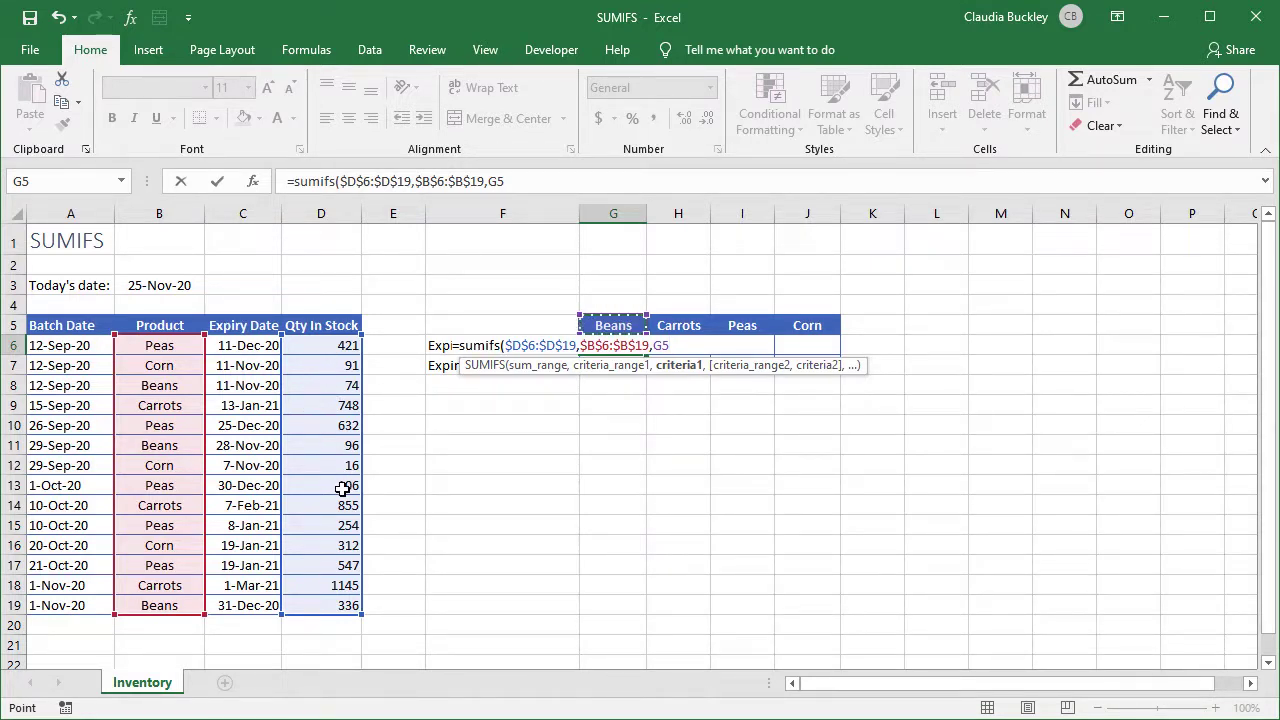
pyautogui.write(',')
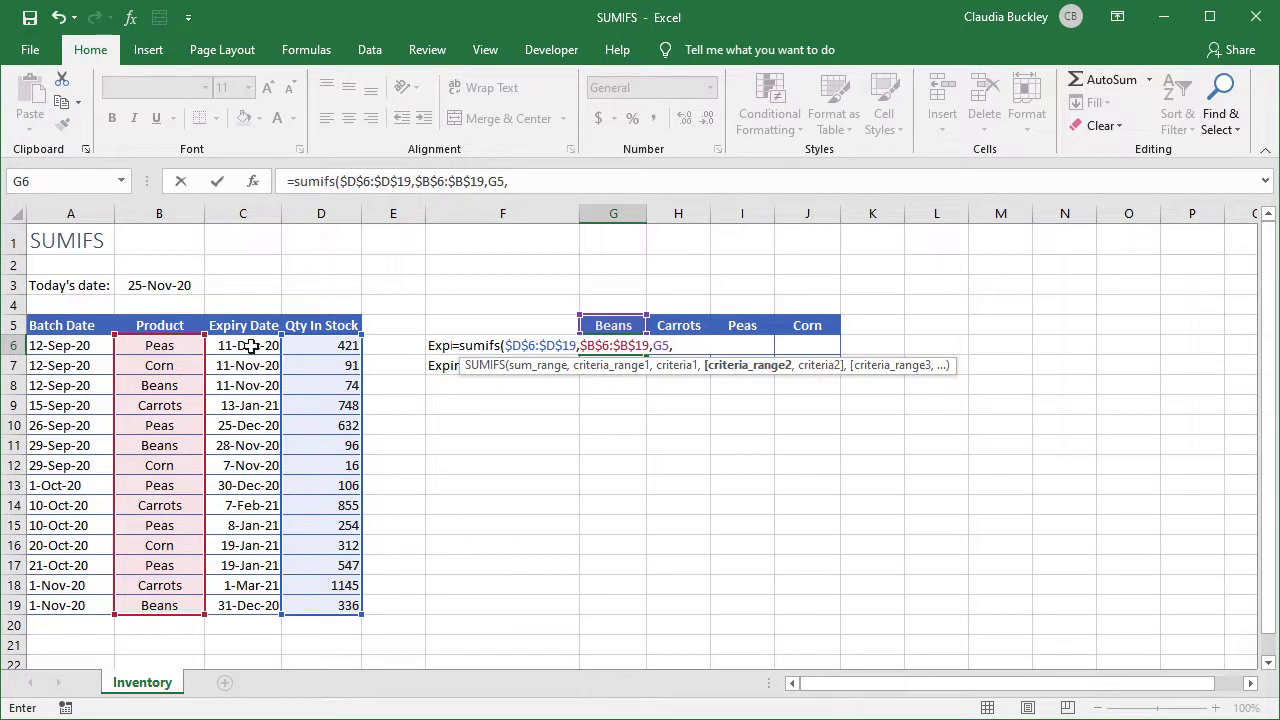
# Add the condition Expiry Date $C$6:$C$19 earlier than today's date: "<"&$B$3
pyautogui.moveTo(245, 350); pyautogui.dragTo(268, 606)
pyautogui.press('F4')
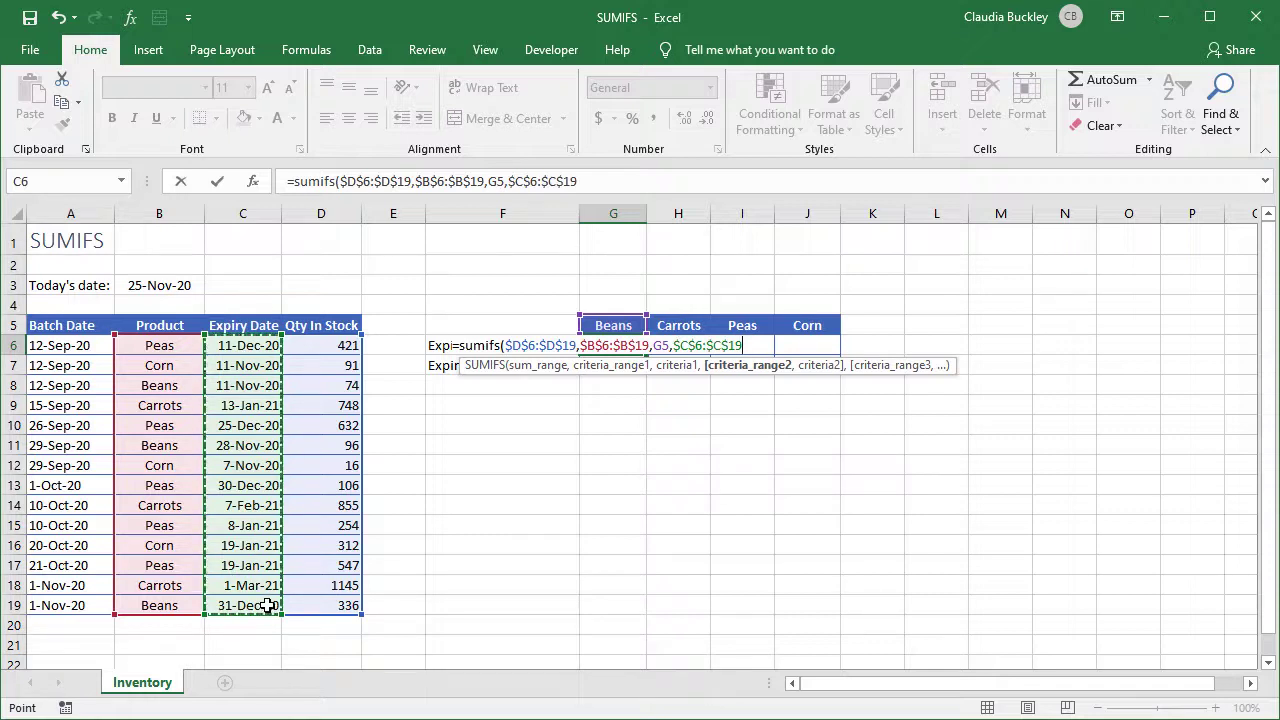
pyautogui.write(',')
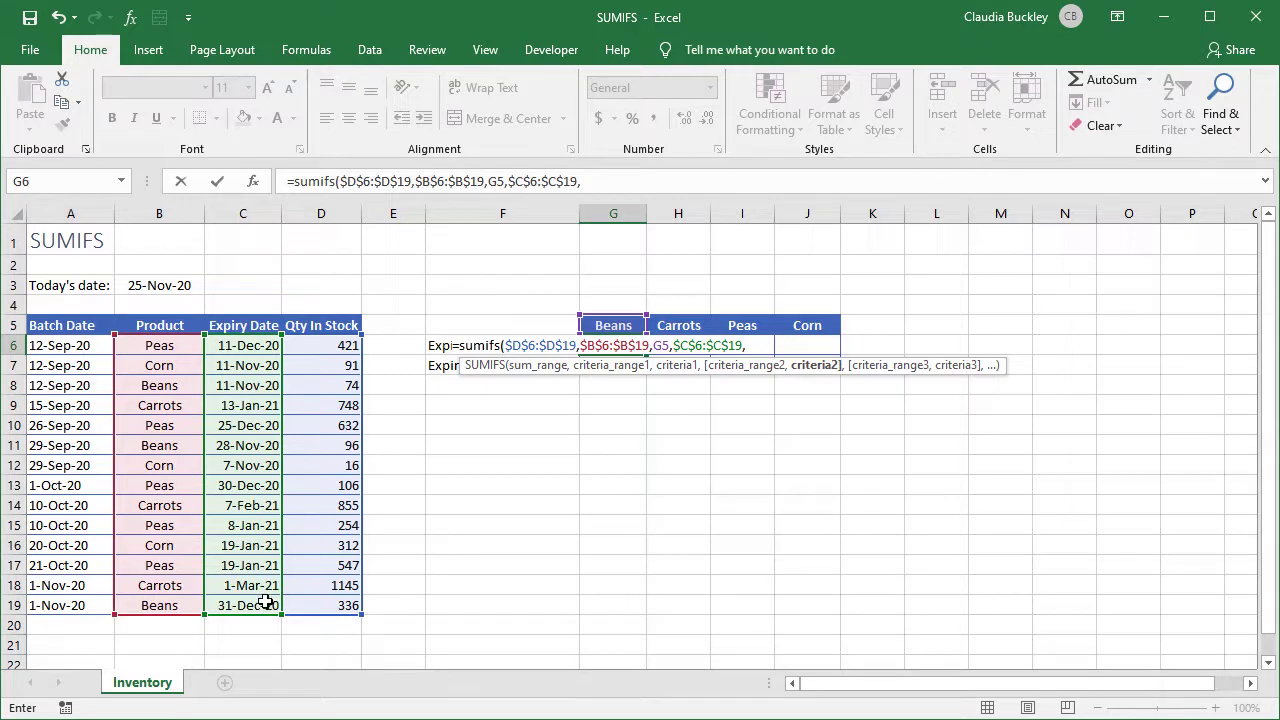
pyautogui.write('"<"')
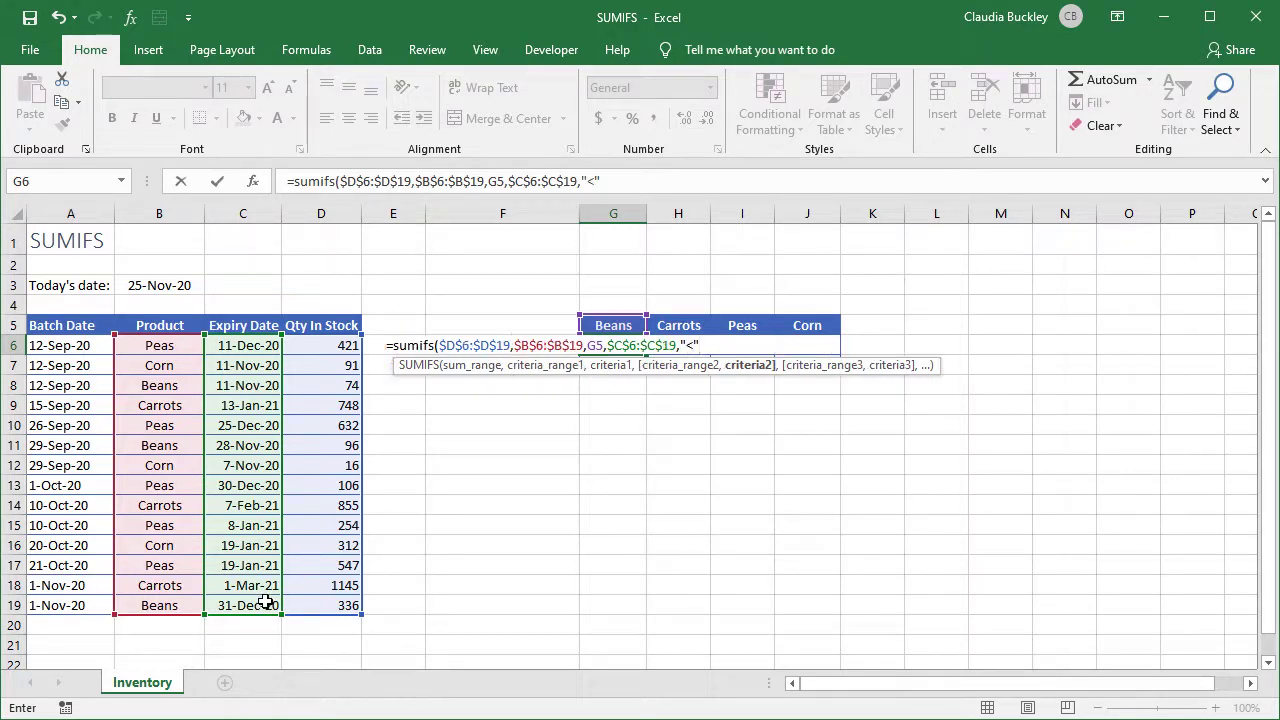
pyautogui.write('&')
pyautogui.click(152, 283)
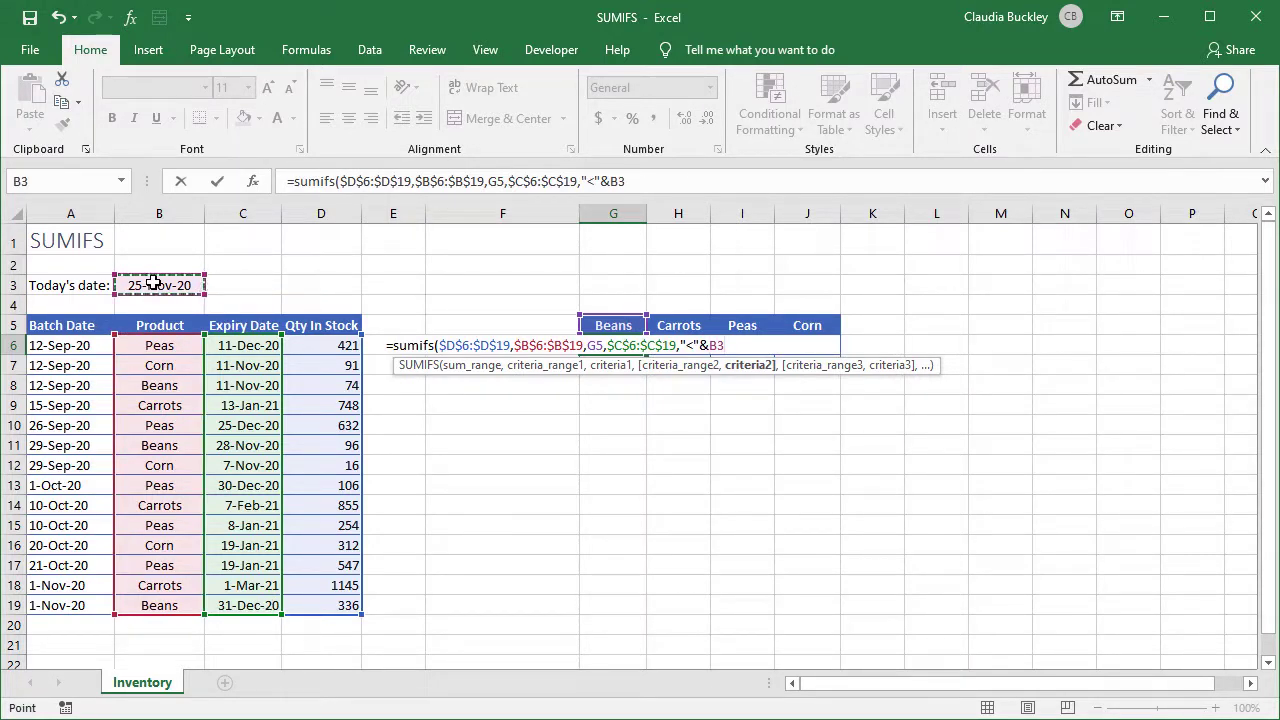
pyautogui.press('F4')
# Close and commit the G6 formula, then fill it across to J6, giving 74, 0, 0 and 107
pyautogui.write(')')
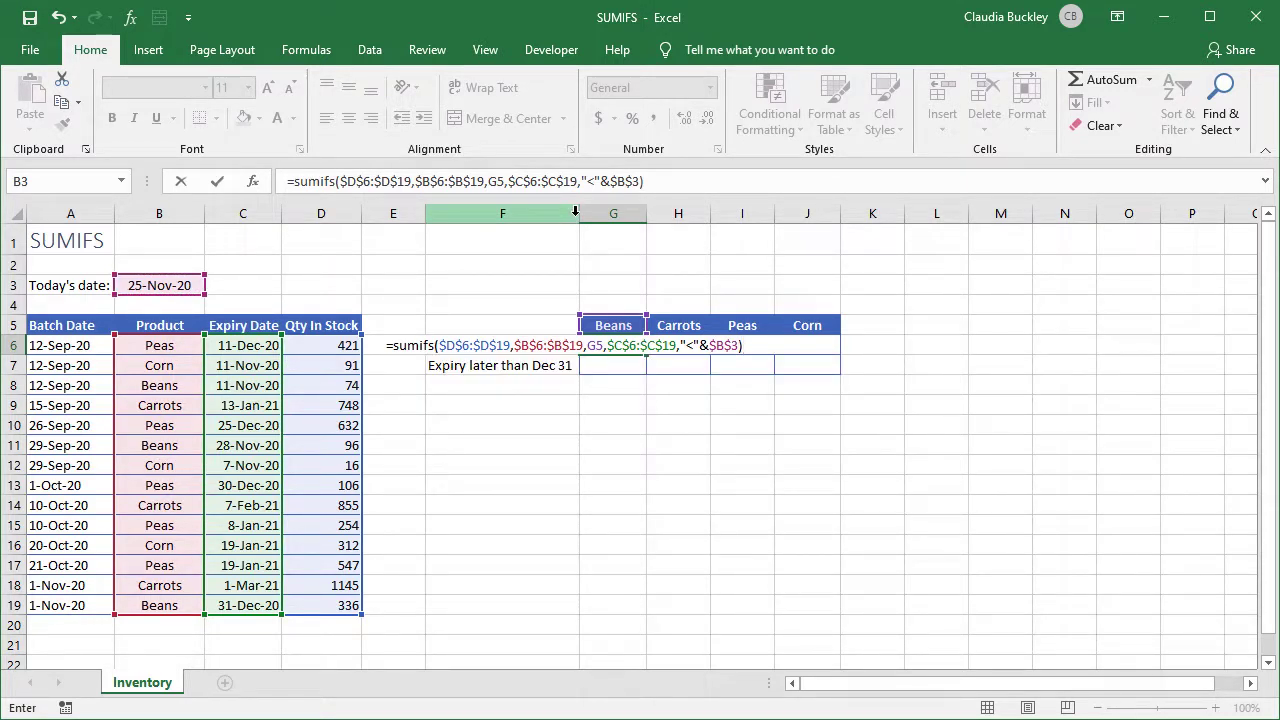
pyautogui.press('Return')
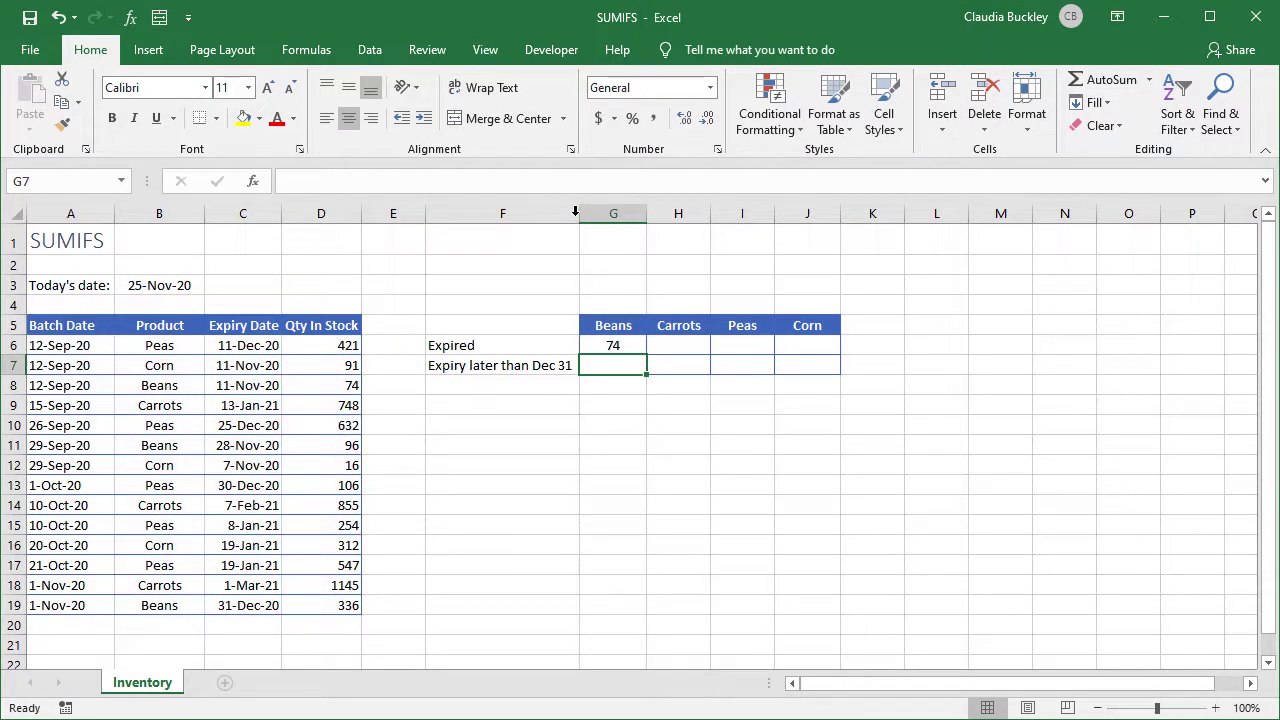
pyautogui.click(622, 346)
pyautogui.moveTo(646, 355); pyautogui.dragTo(818, 352)
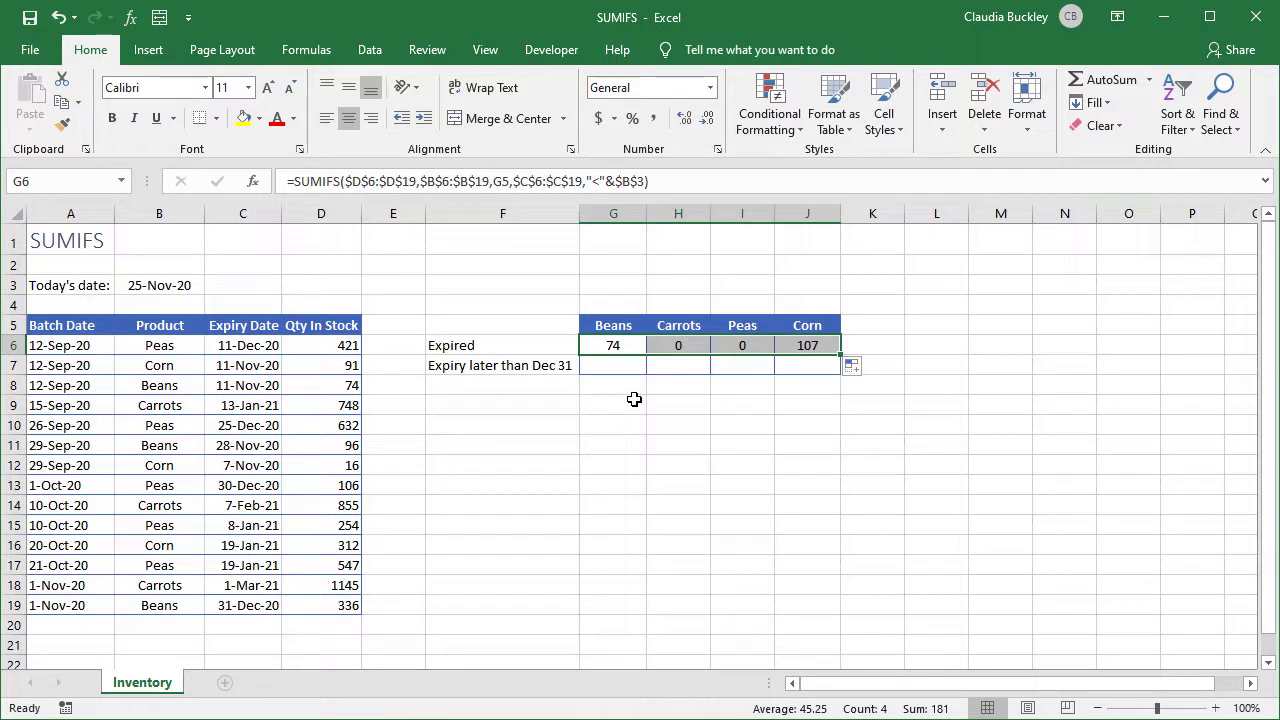
# Check the SUMIFS formula in G6 and move down to G7
pyautogui.click(540, 366)
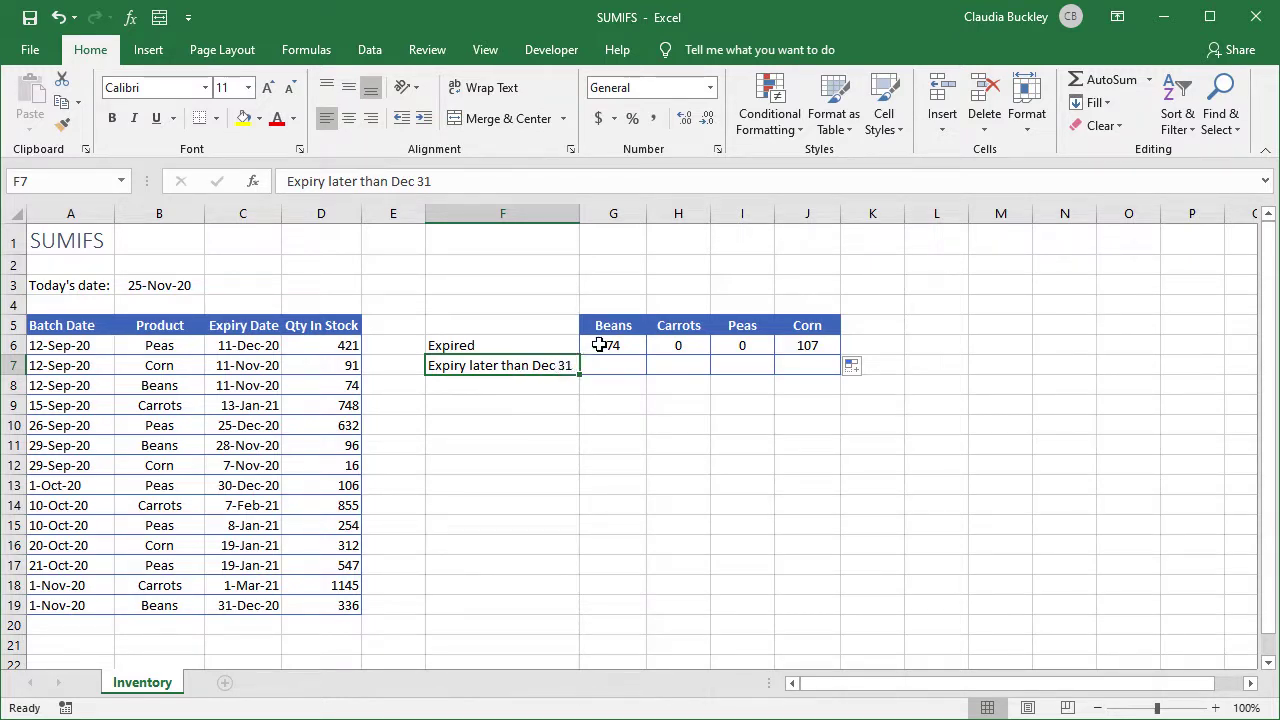
pyautogui.click(598, 345)
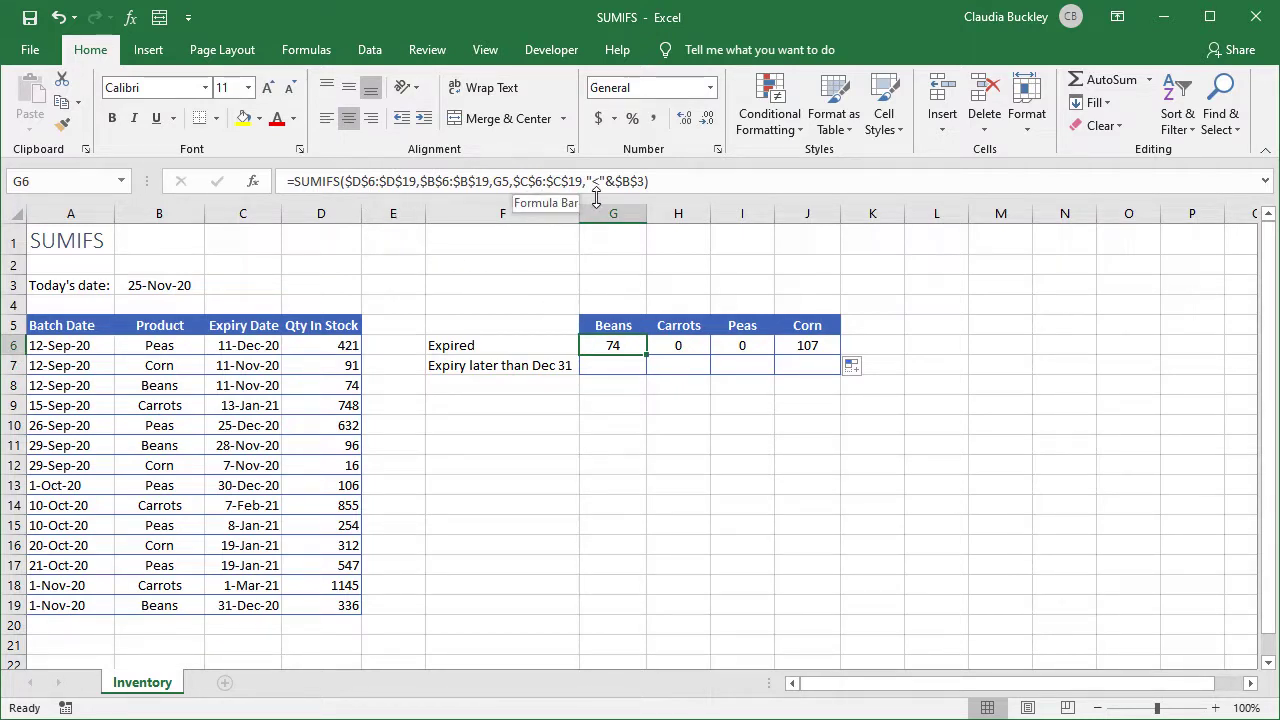
pyautogui.press('Return')
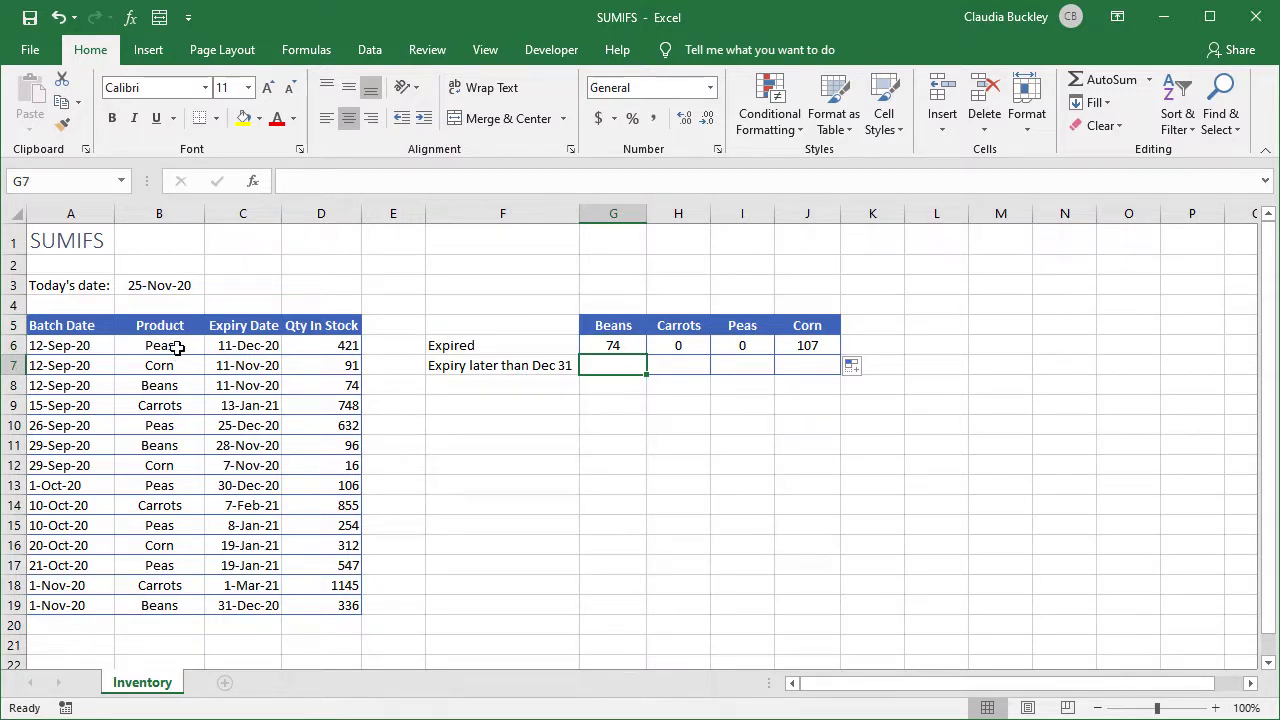
# Name the product range B6:B19 'Products' via the Name Box
pyautogui.moveTo(177, 348); pyautogui.dragTo(191, 603)
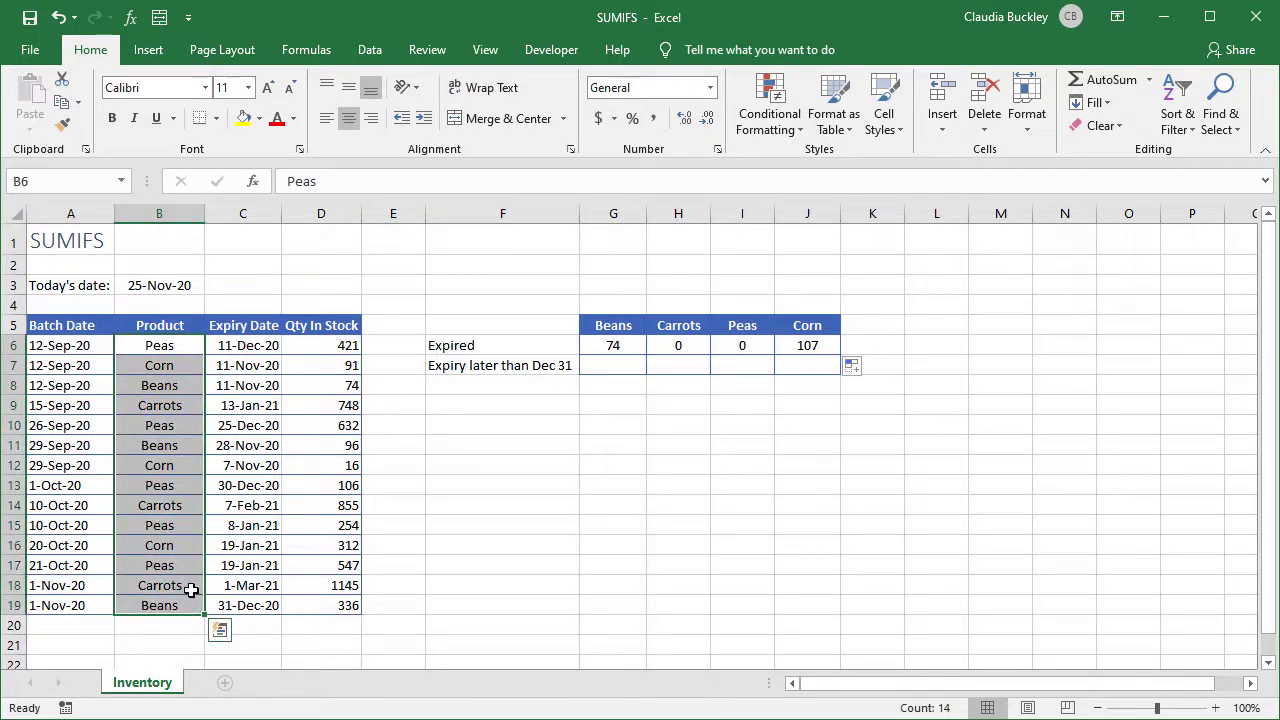
pyautogui.click(101, 181)
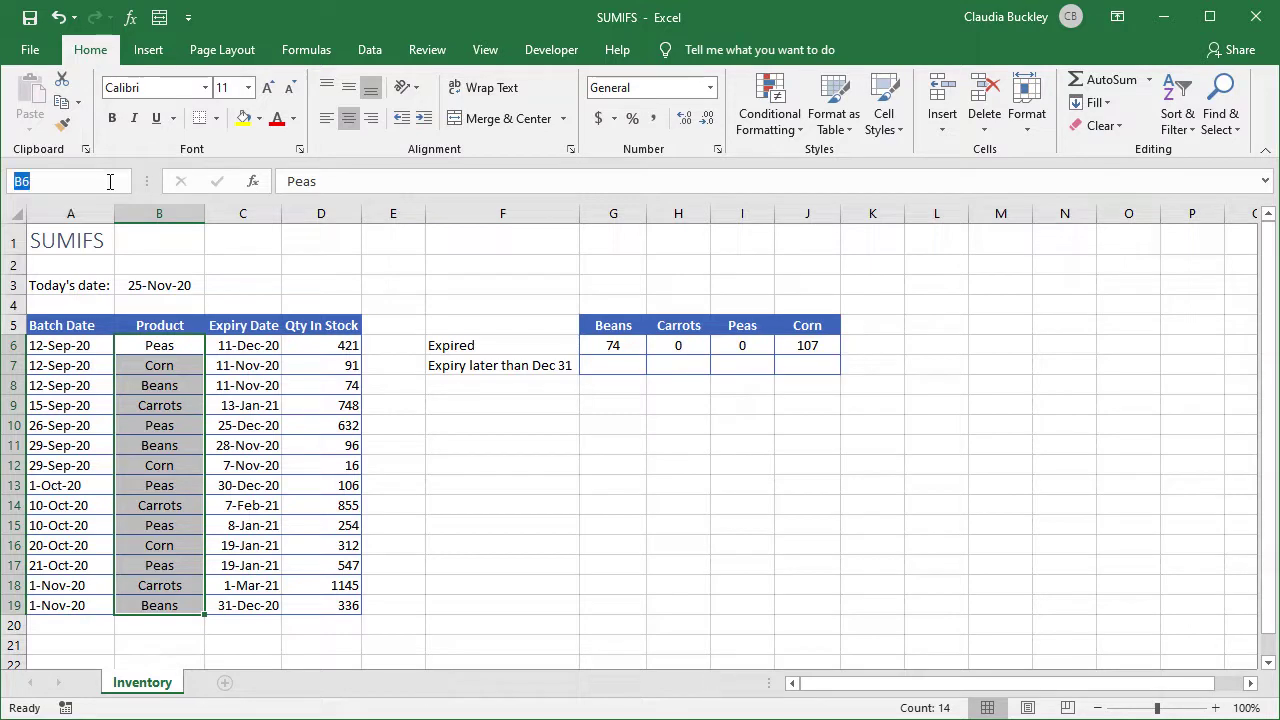
pyautogui.write('Products')
pyautogui.press('Return')
# Name the expiry date range C6:C19 'Expiry'
pyautogui.moveTo(248, 347); pyautogui.dragTo(251, 603)
pyautogui.click(60, 178)
pyautogui.write('Expiry')
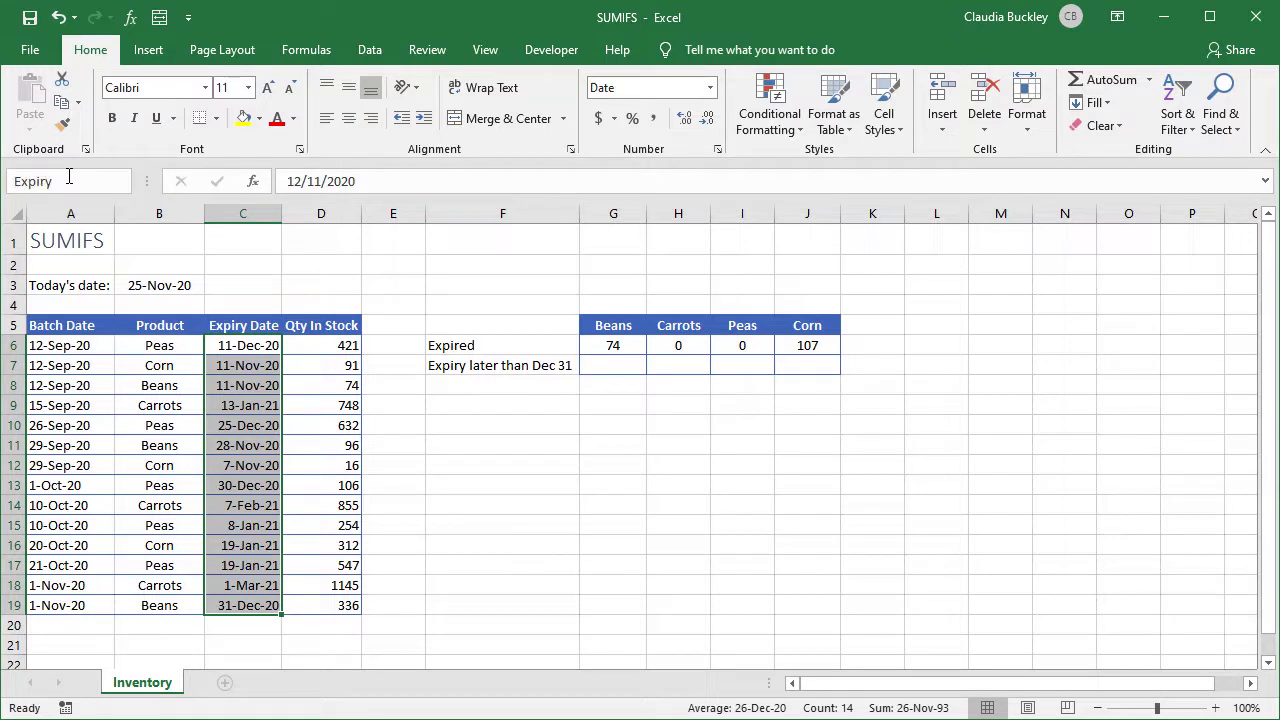
pyautogui.press('Return')
# Name the stock quantity range D6:D19 'Quantity'
pyautogui.moveTo(338, 345); pyautogui.dragTo(330, 608)
pyautogui.click(55, 181)
pyautogui.write('Expiry')
pyautogui.doubleClick(55, 181)
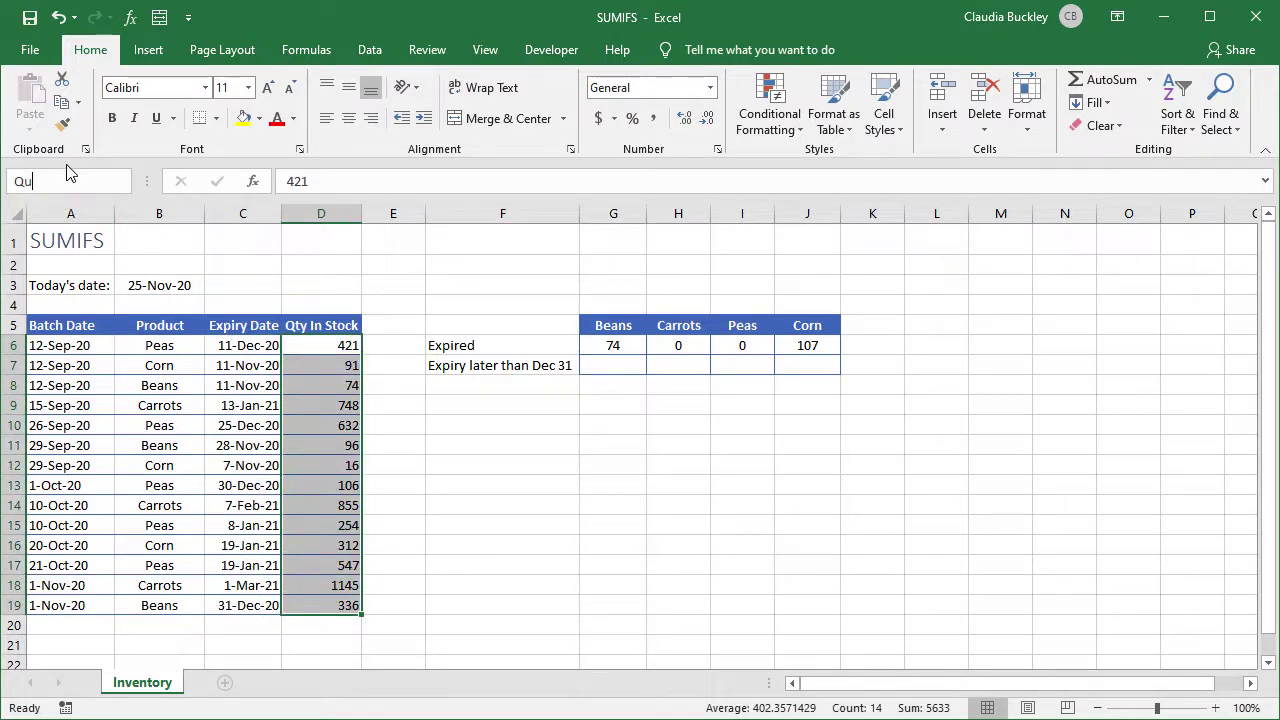
pyautogui.write('Qty')
pyautogui.press('BackSpace')
pyautogui.press('BackSpace')
pyautogui.press('BackSpace')
pyautogui.write('Quantity')
pyautogui.press('Return')
# In G7, start =SUMIFS(Quantity,Products, using the named ranges from autocomplete
pyautogui.click(613, 366)
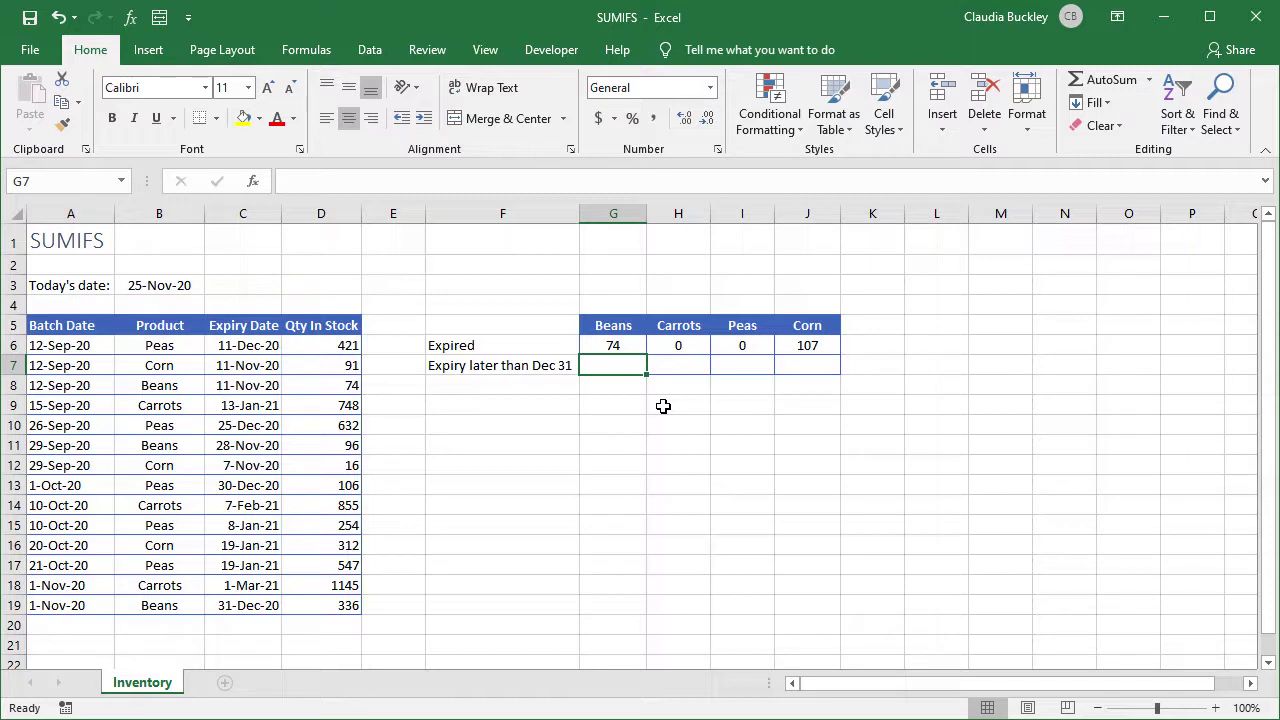
pyautogui.write('=')
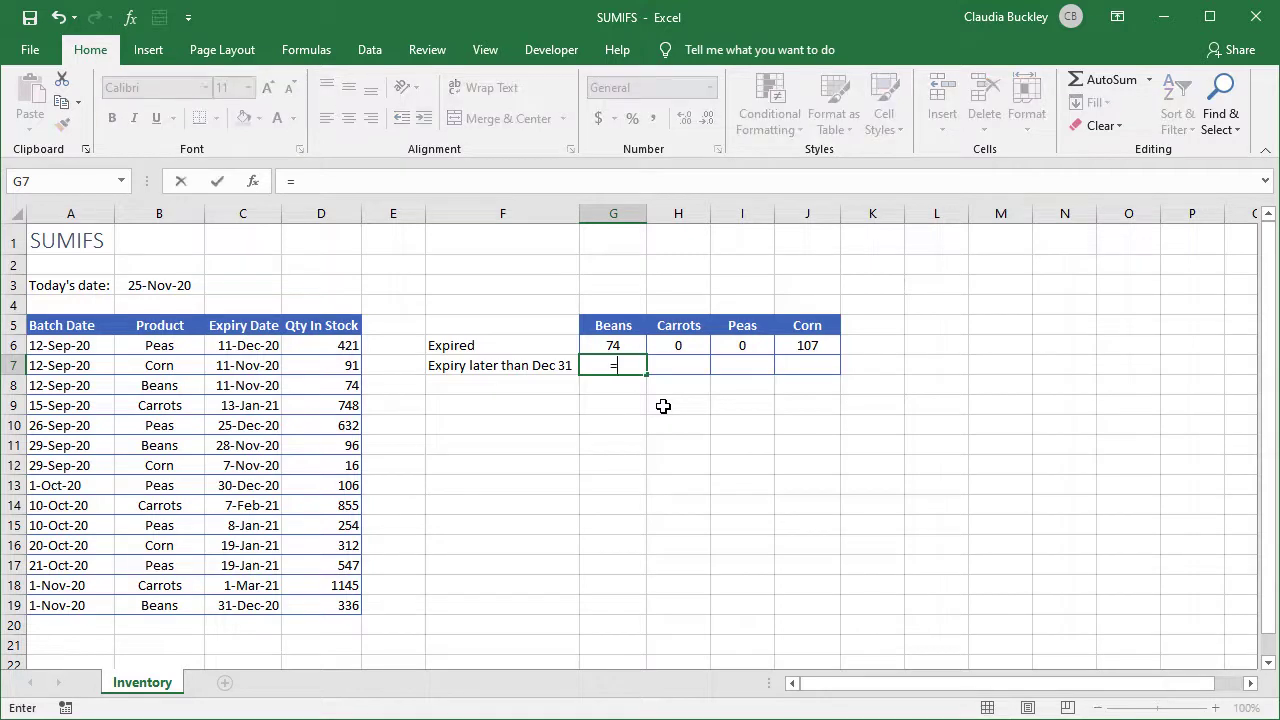
pyautogui.write('sumifs(')
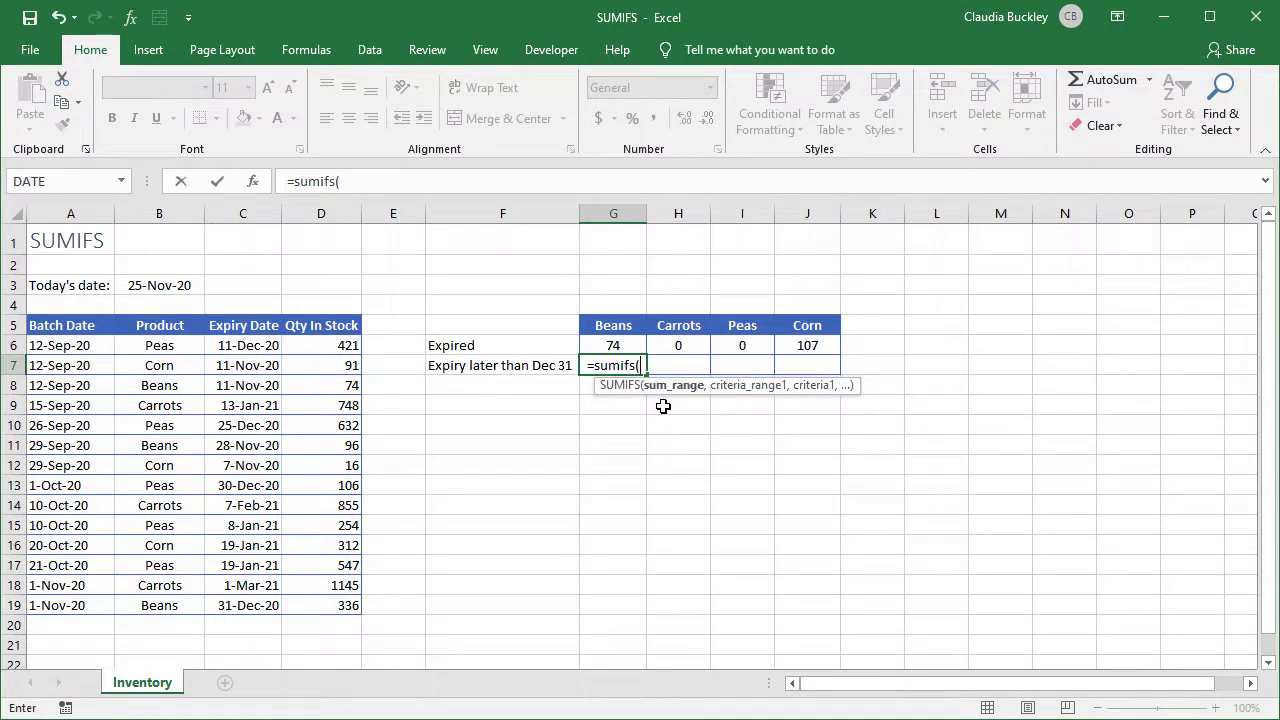
pyautogui.write('qu')
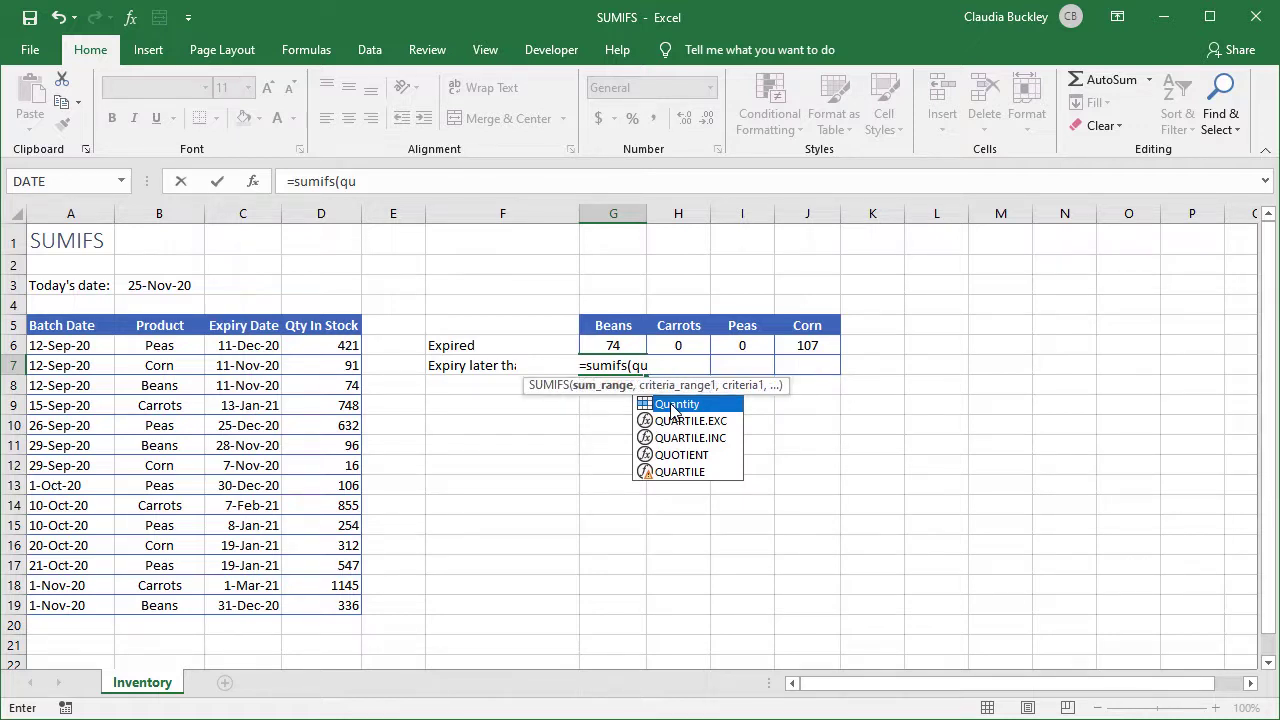
pyautogui.doubleClick(673, 405)
pyautogui.write(',')
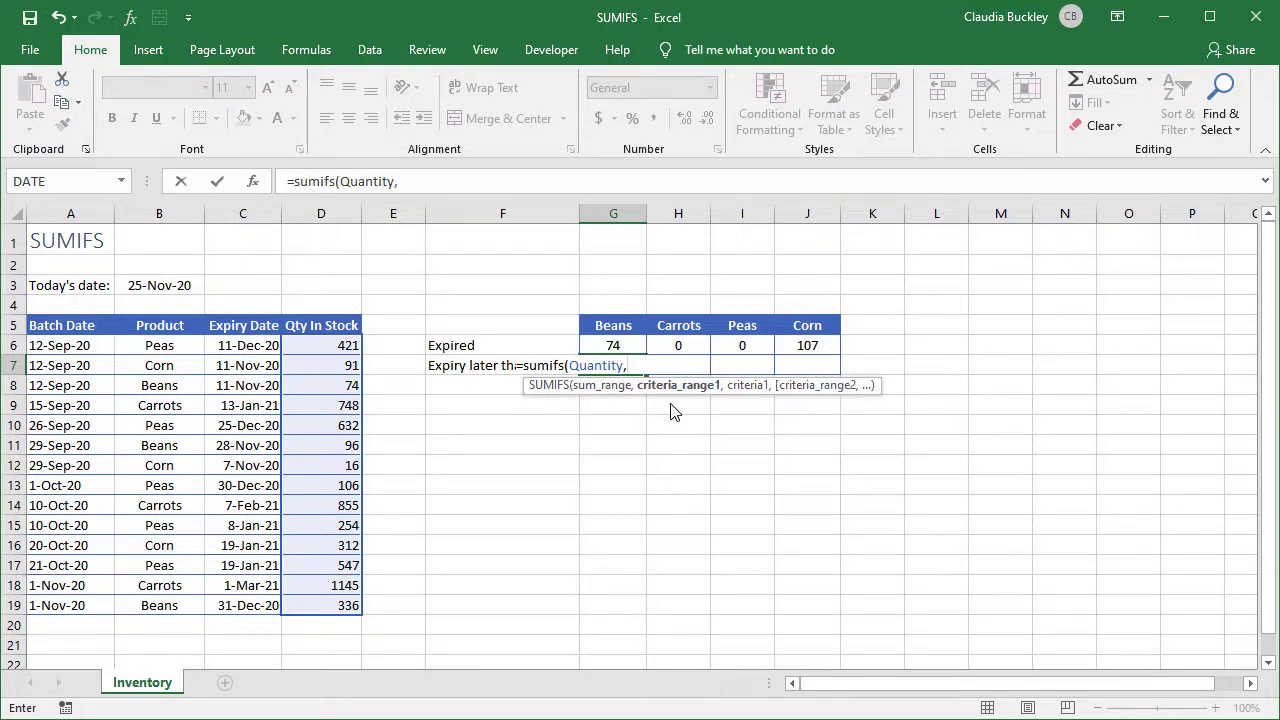
pyautogui.write('pro')
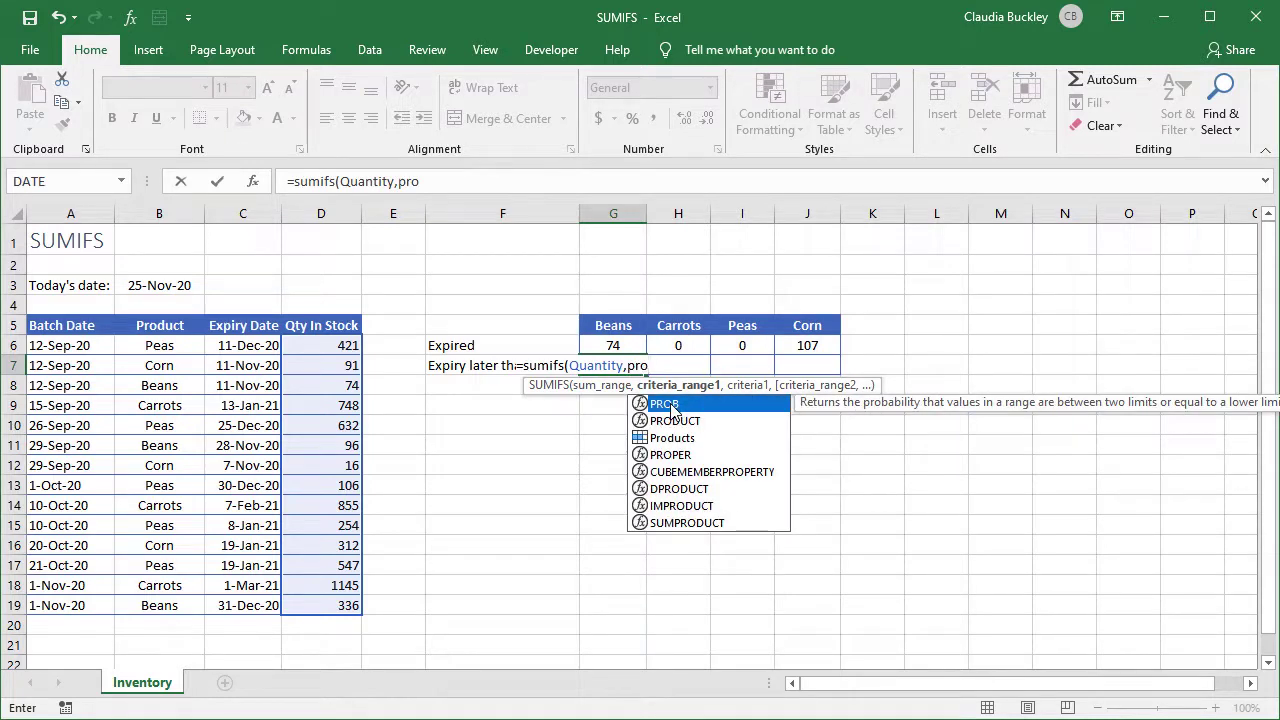
pyautogui.press('Down')
pyautogui.press('Down')
pyautogui.press('Tab')
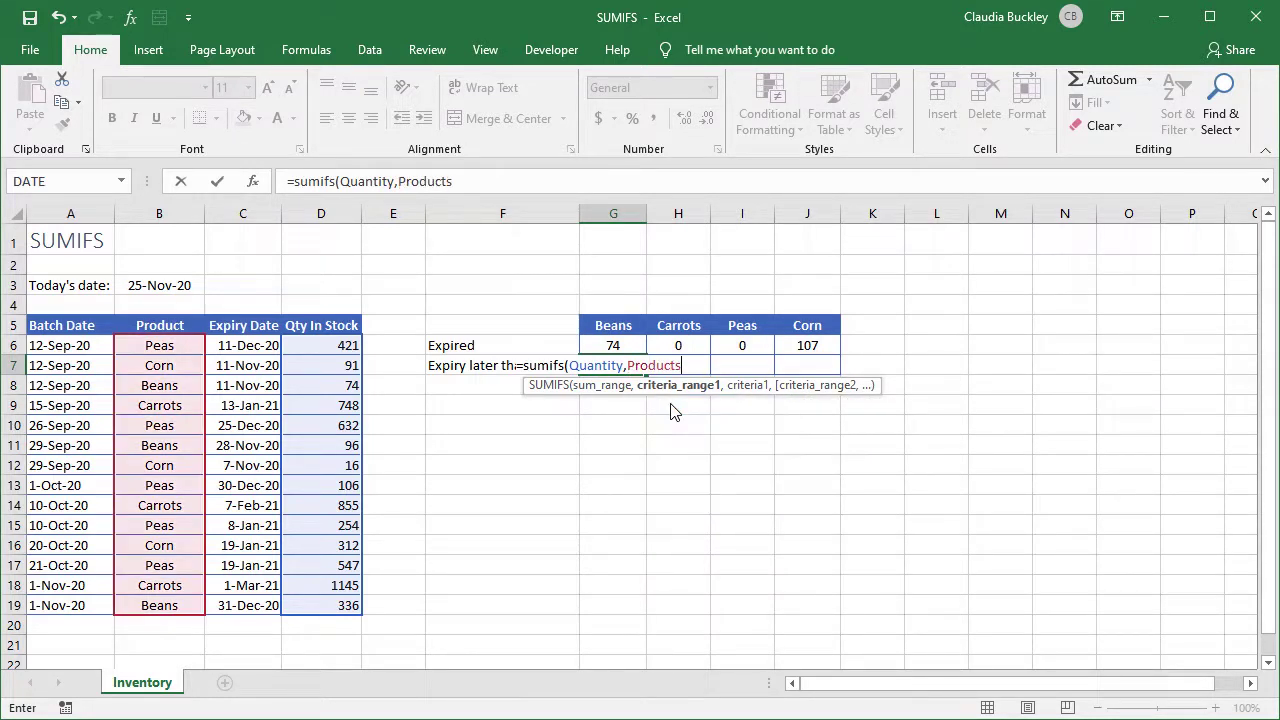
pyautogui.write(',')
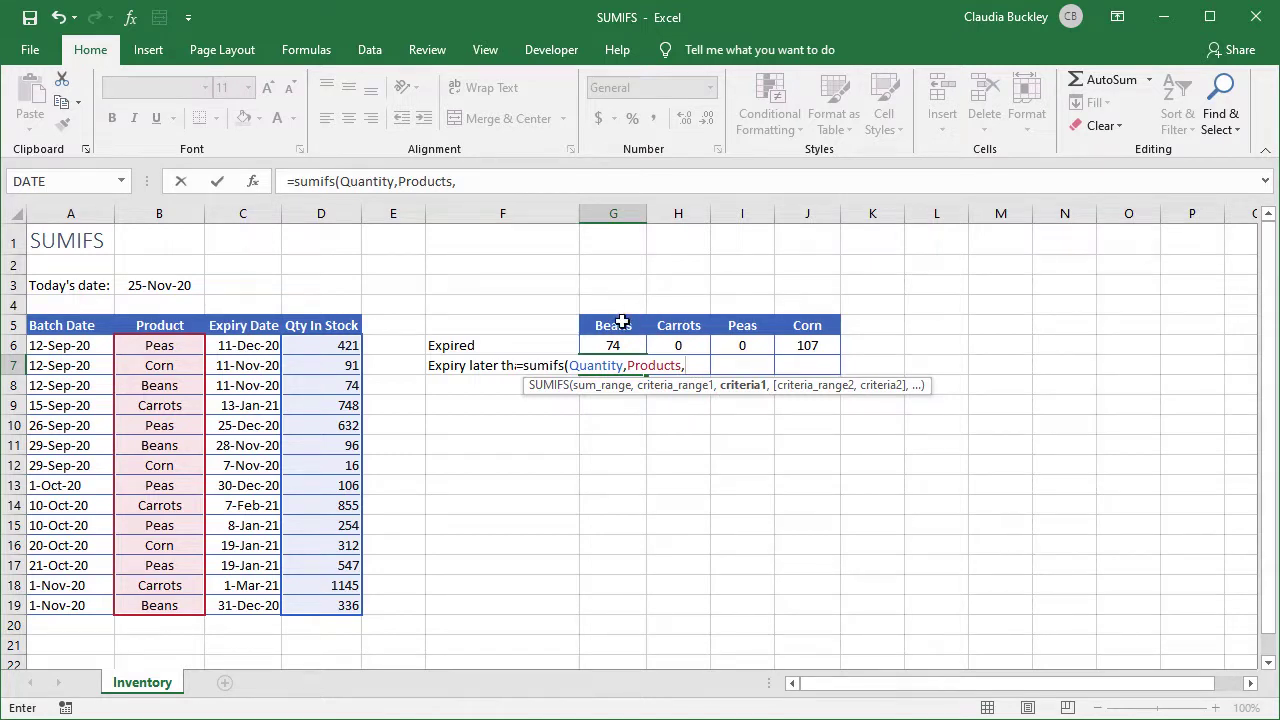
# Use G5 as the Beans criterion and add Expiry with a later-than 12/31/2020 condition
pyautogui.click(620, 325)
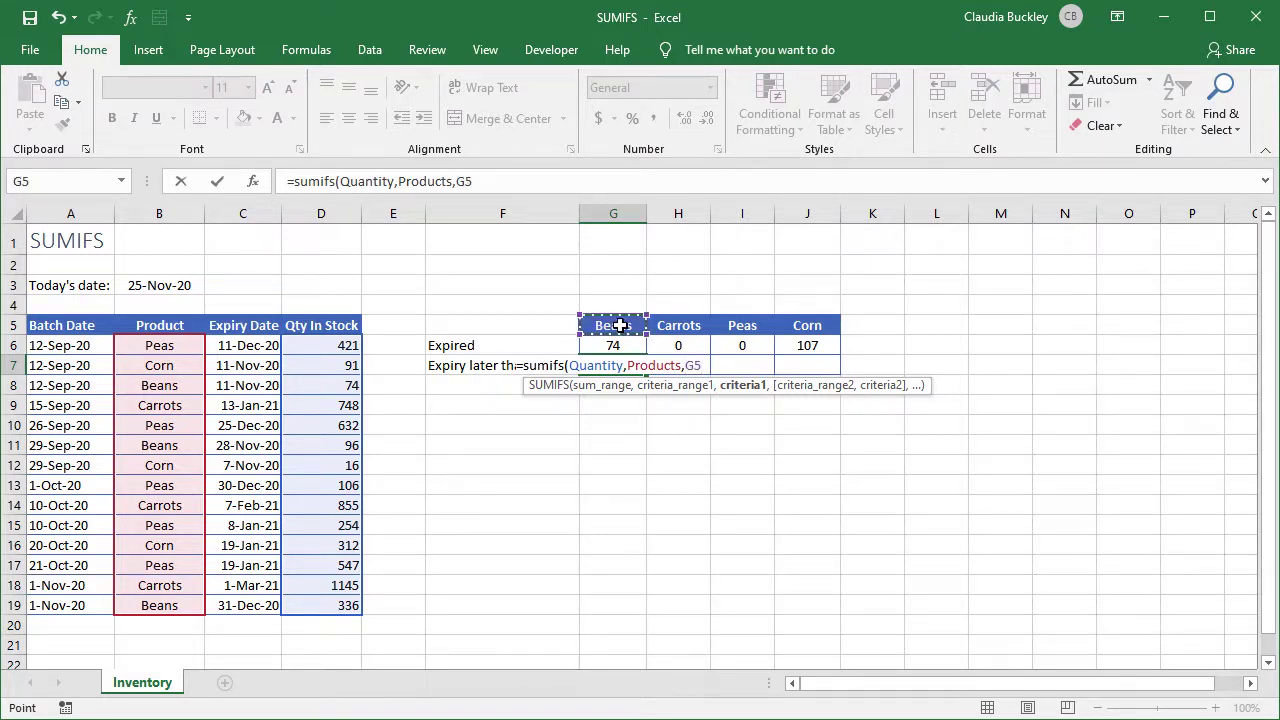
pyautogui.write(',')
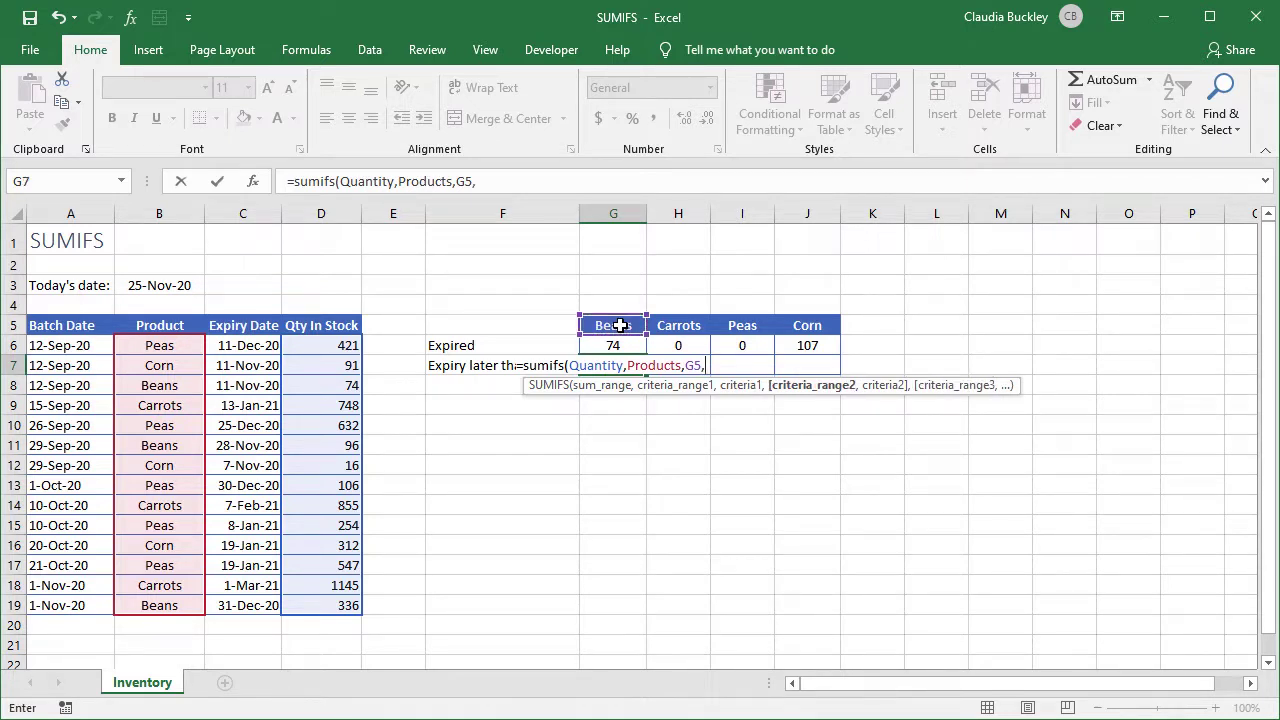
pyautogui.write('exp')
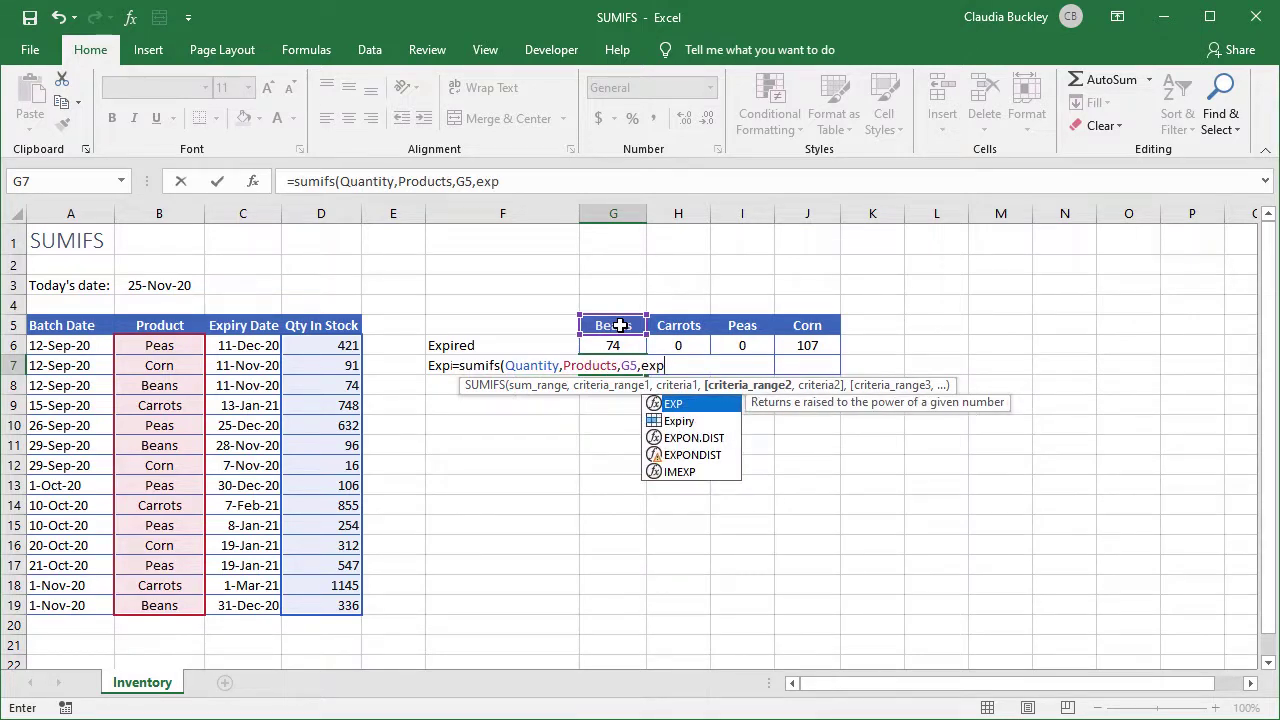
pyautogui.press('Down')
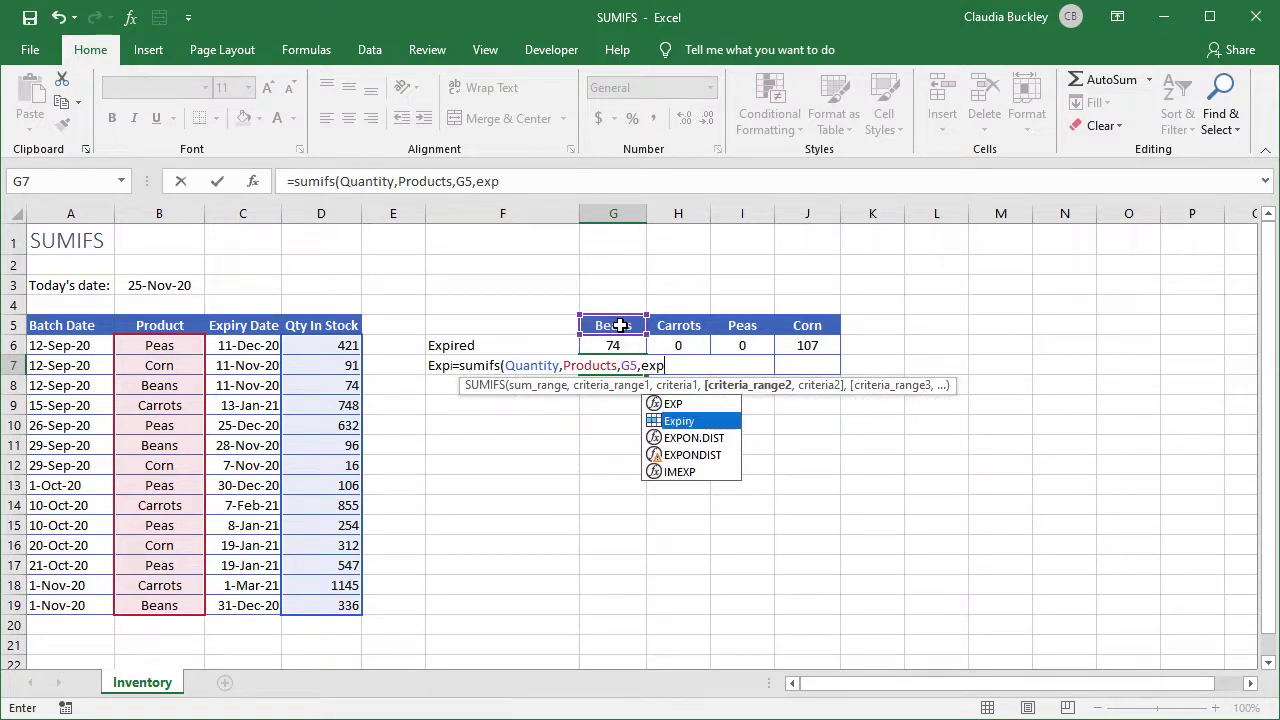
pyautogui.press('Tab')
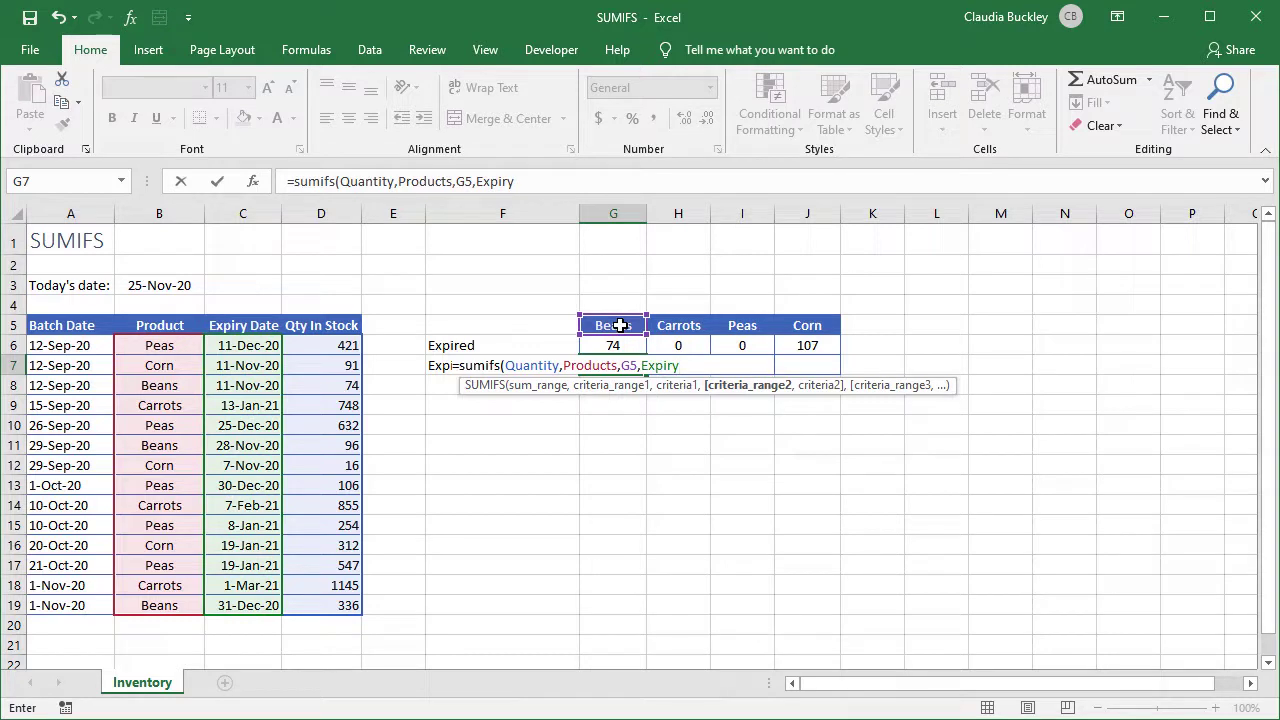
pyautogui.write(',">')
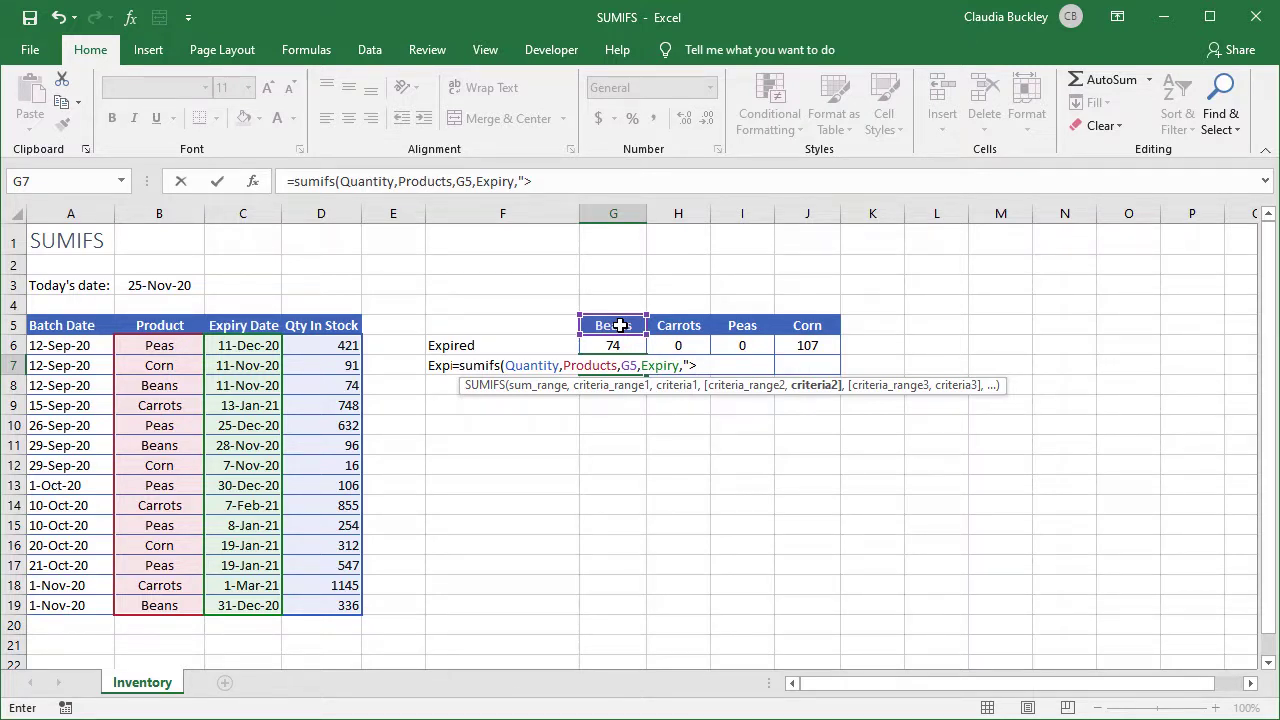
pyautogui.write('12/31/2020')
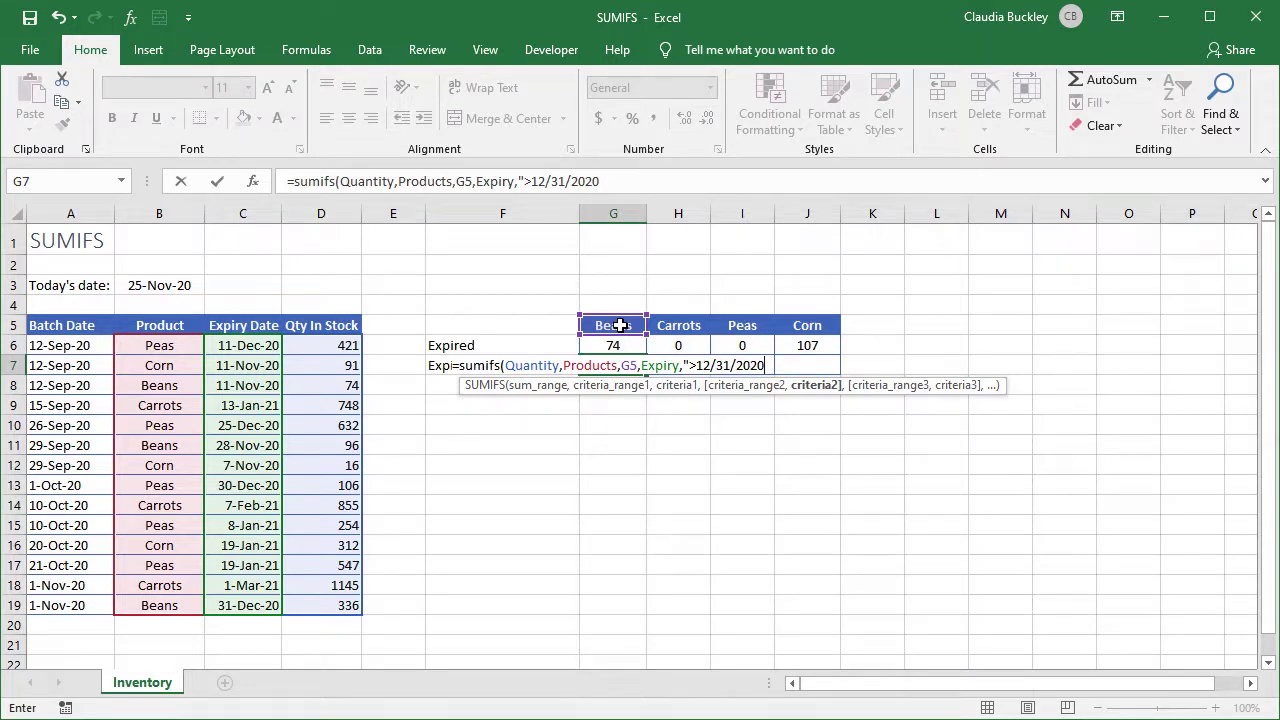
# Replace the typed date with ">"&date(2020,12,31) and close the formula
pyautogui.press('BackSpace')
pyautogui.press('BackSpace')
pyautogui.press('BackSpace')
pyautogui.press('BackSpace')
pyautogui.press('BackSpace')
pyautogui.press('BackSpace')
pyautogui.press('BackSpace')
pyautogui.press('BackSpace')
pyautogui.press('BackSpace')
pyautogui.press('BackSpace')
pyautogui.write('"')
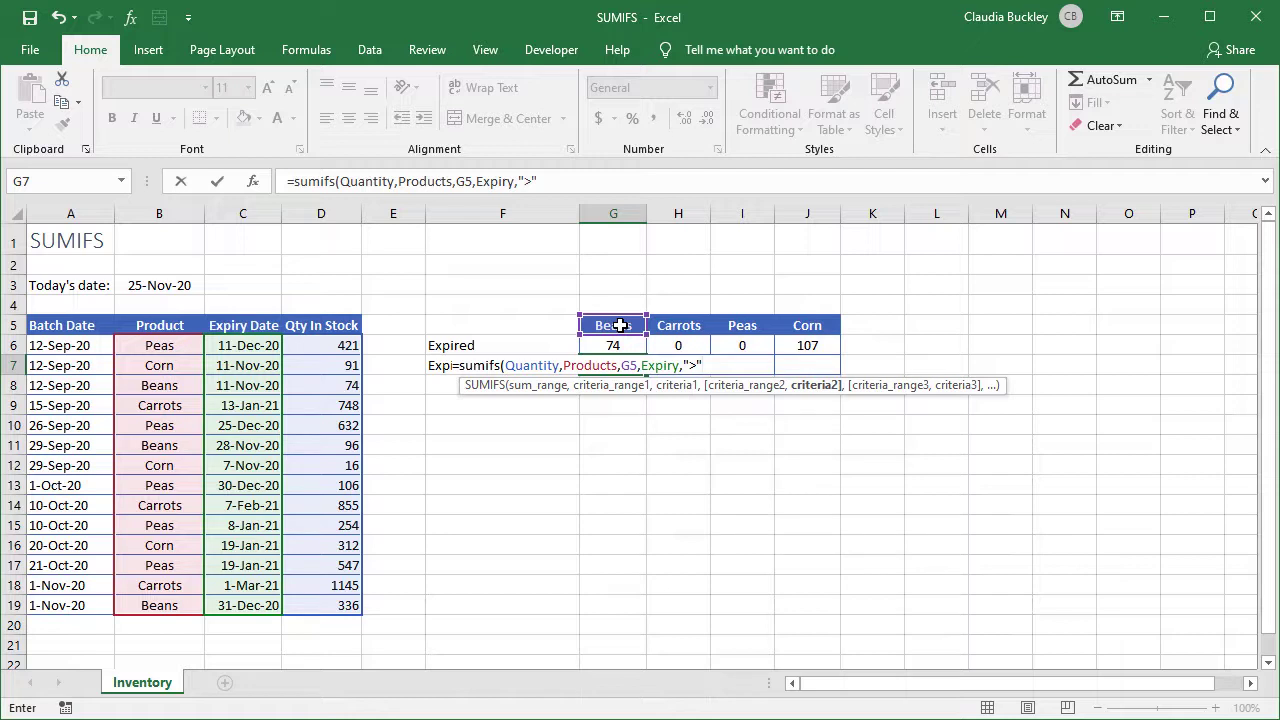
pyautogui.write('&date')
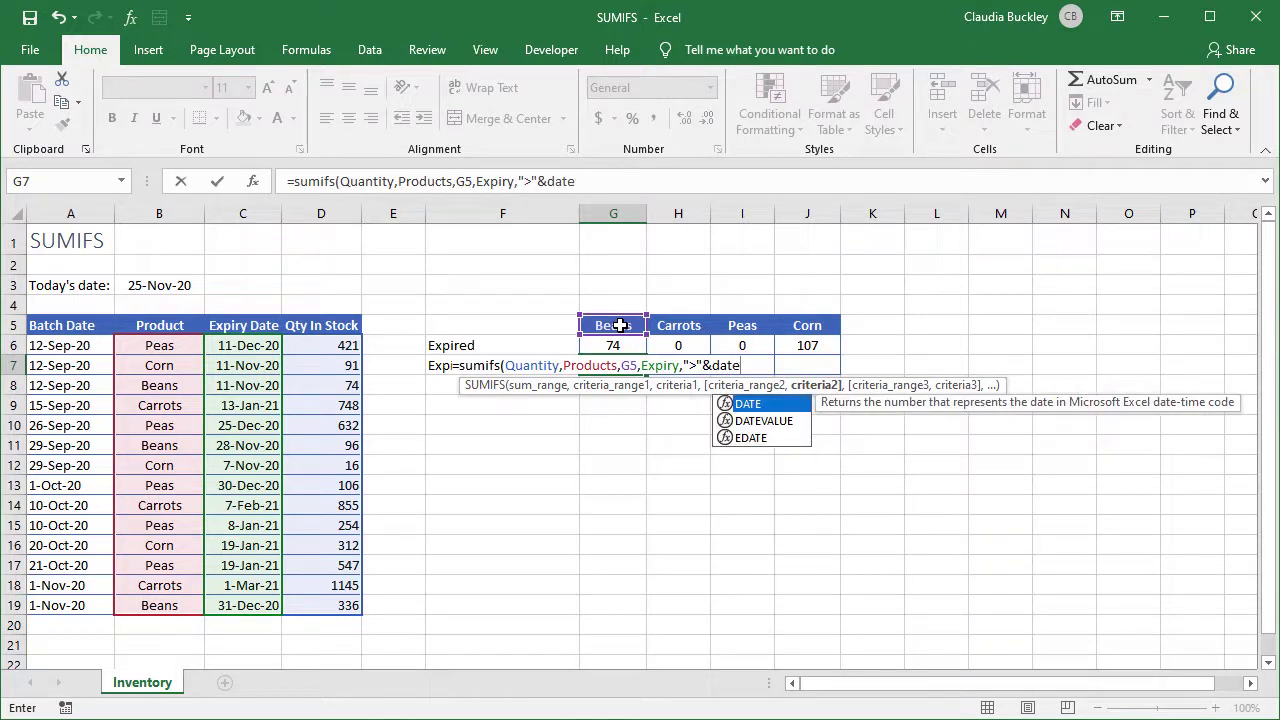
pyautogui.write('(')
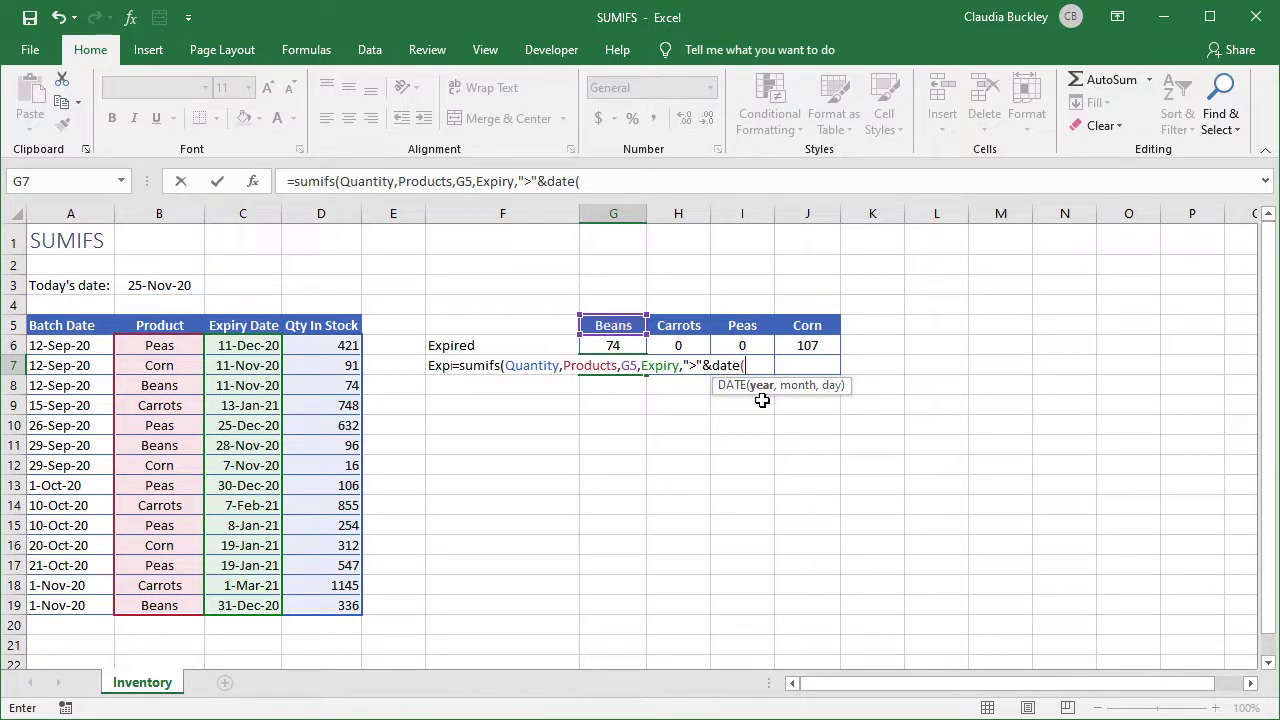
pyautogui.write('2020,12,31')
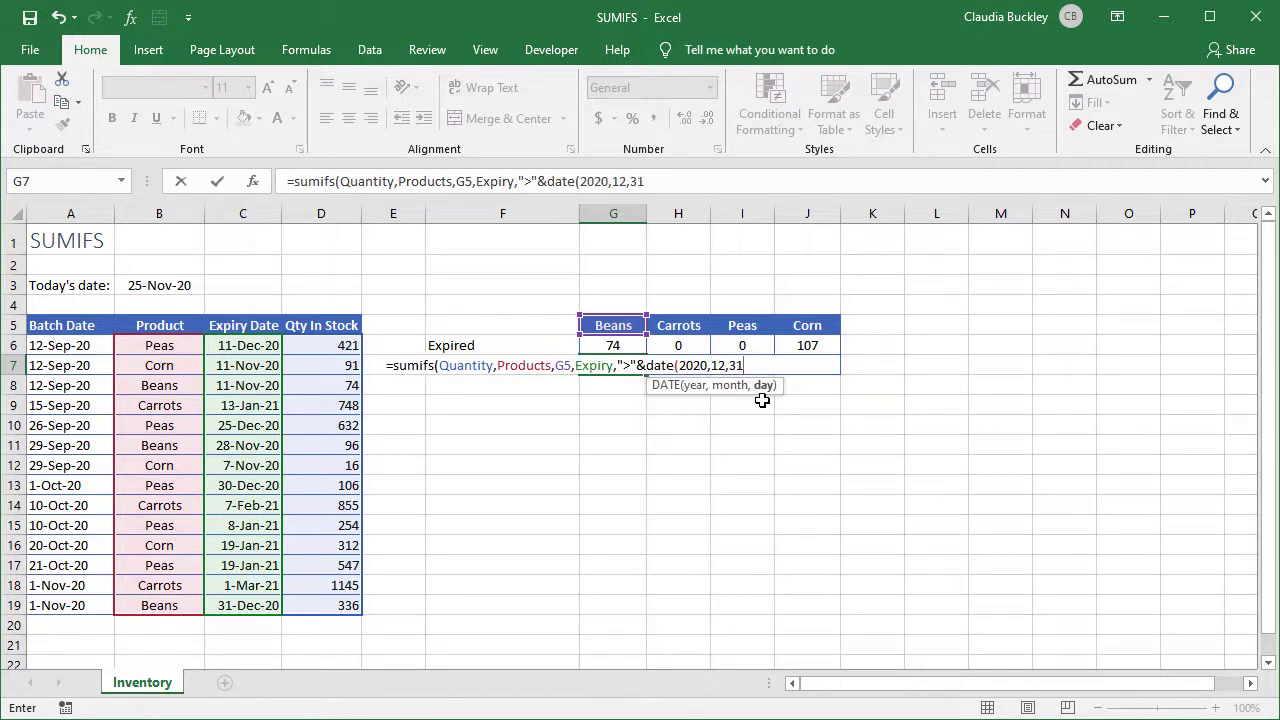
pyautogui.write(')')
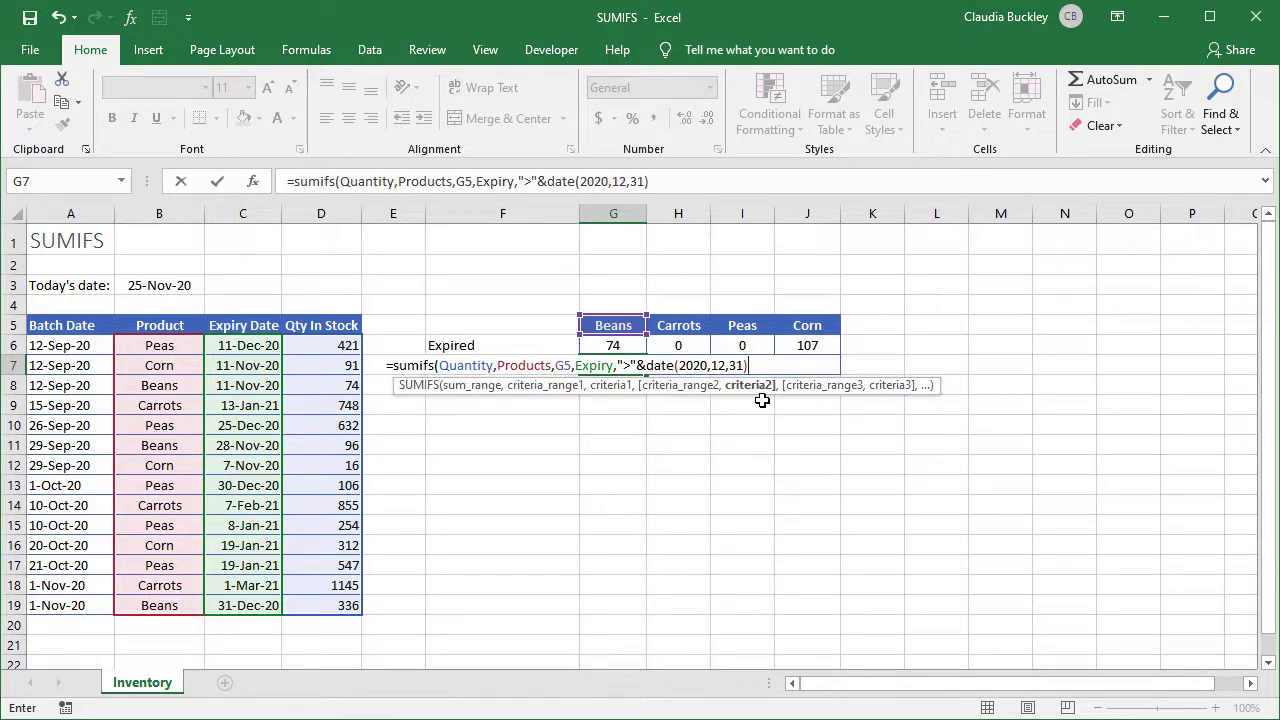
pyautogui.write(')')
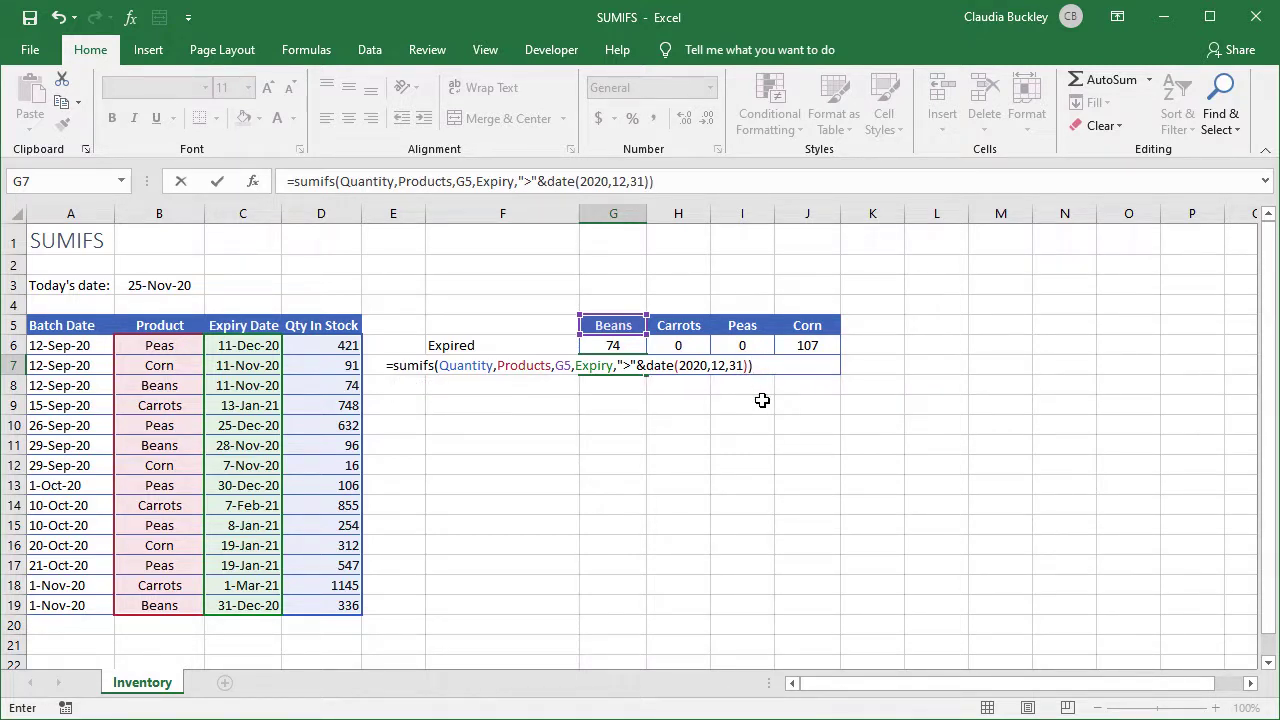
# Commit G7 (Beans 0) and fill it to J7, giving 2748, 801 and 312
pyautogui.press('Return')
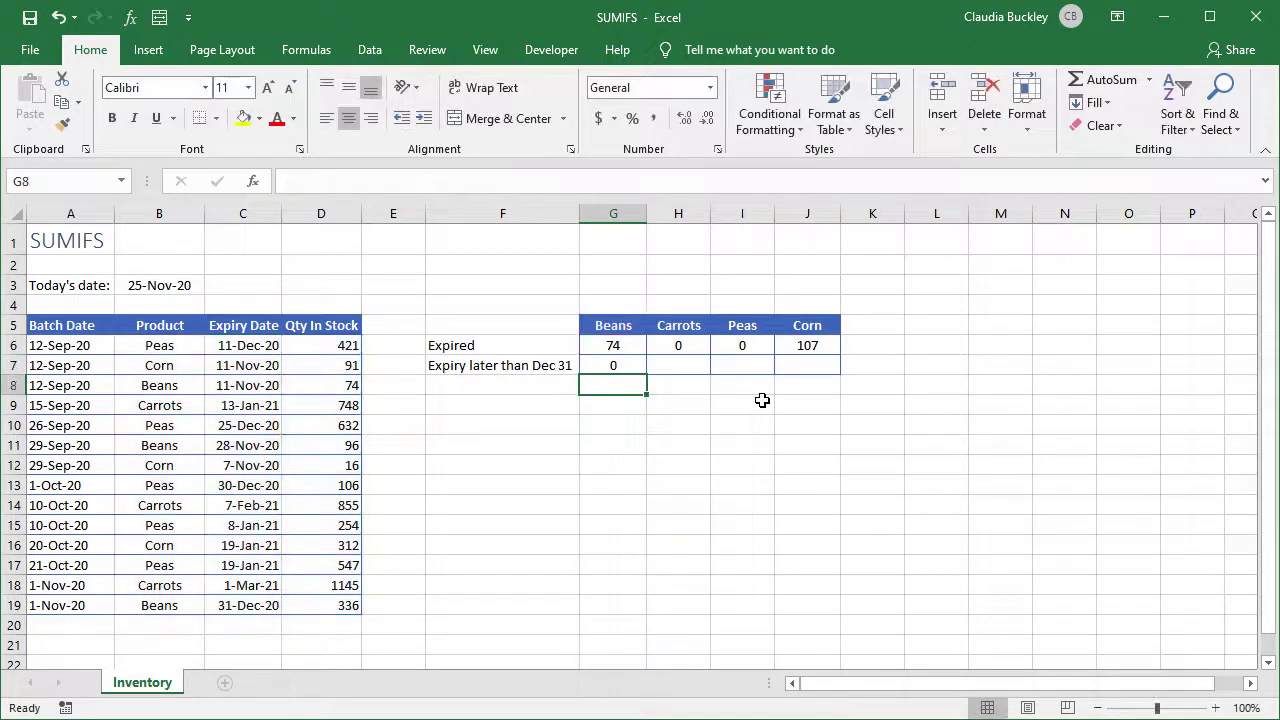
pyautogui.click(620, 366)
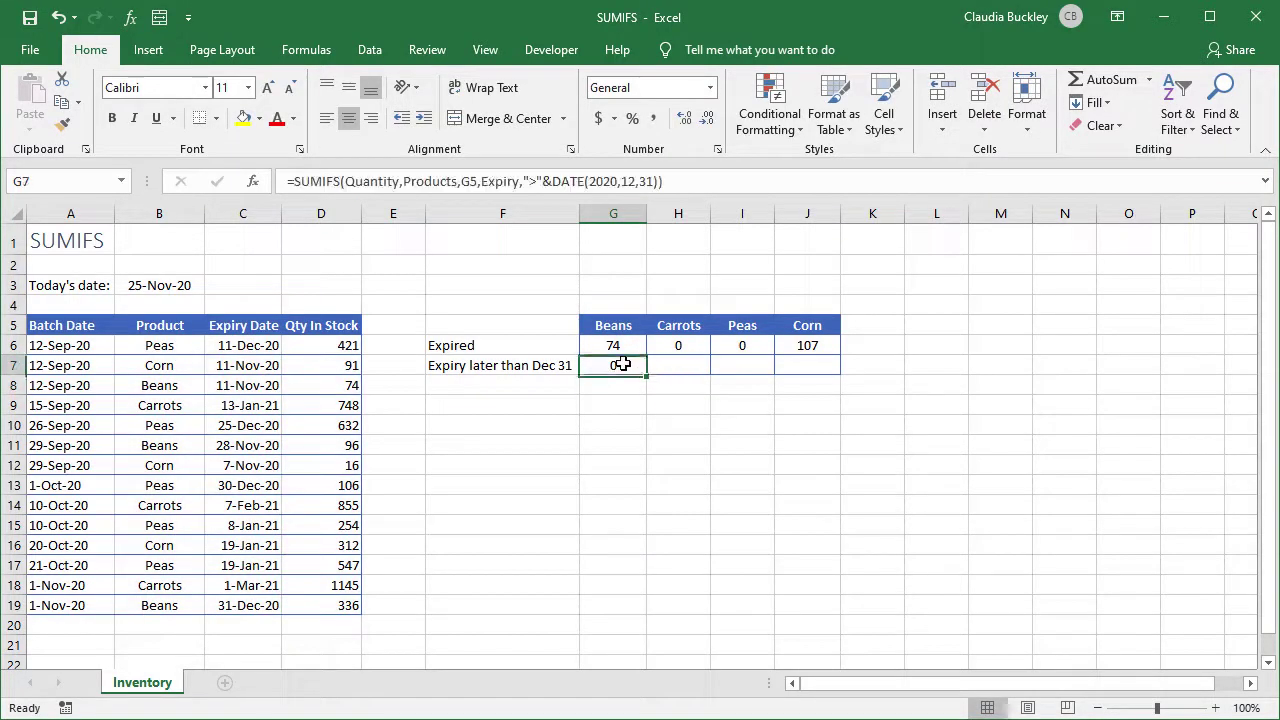
pyautogui.moveTo(649, 377); pyautogui.dragTo(828, 384)
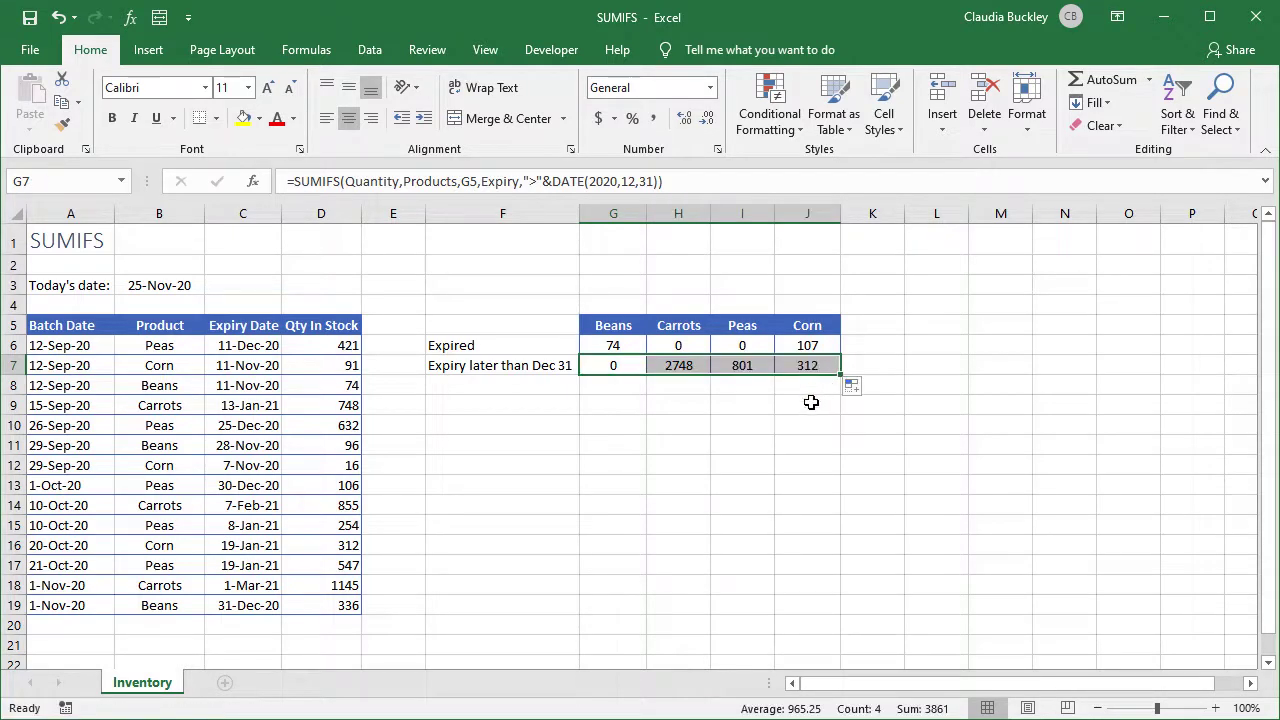